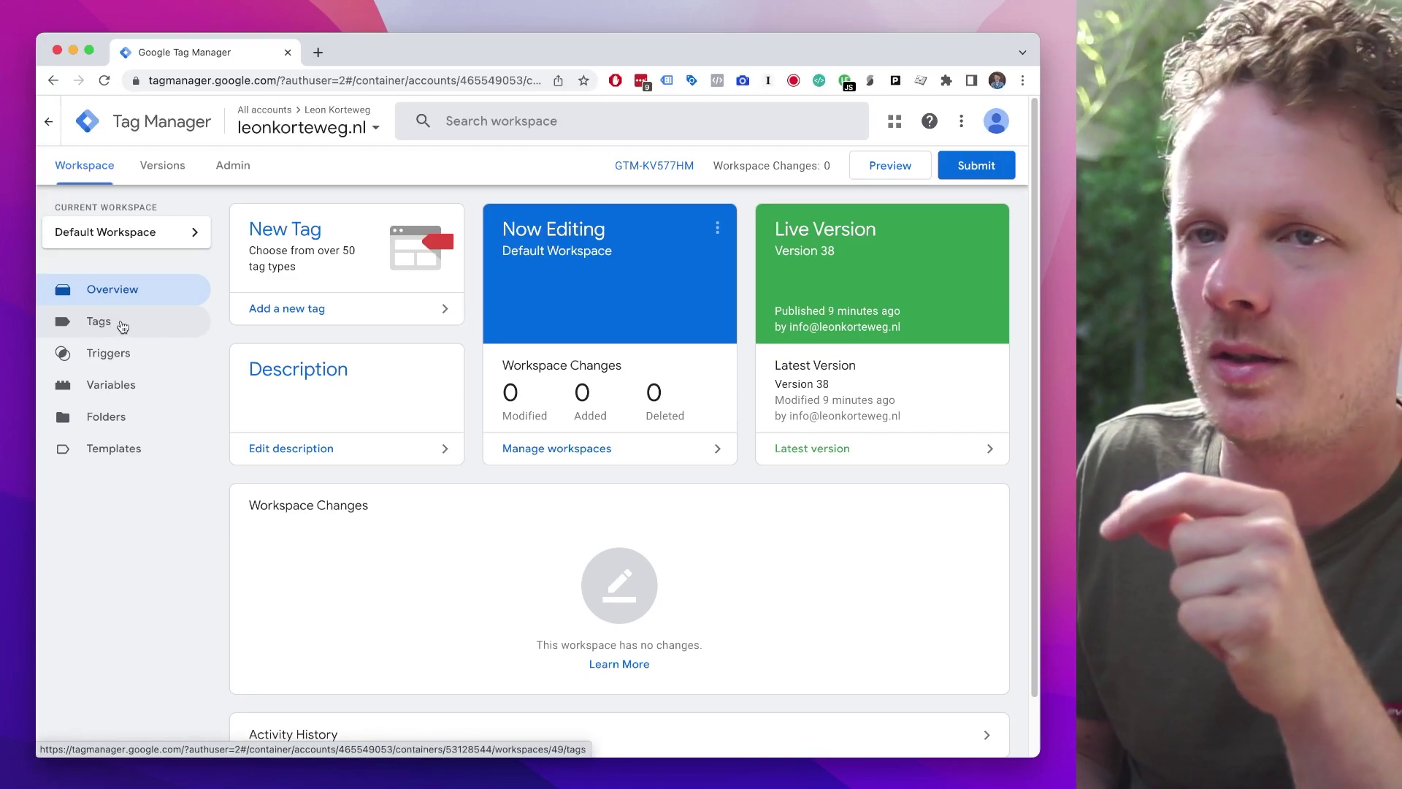
Step: Create a new tag in the workspace with the type Google Analytics: GA4 Configuration
click(131, 323)
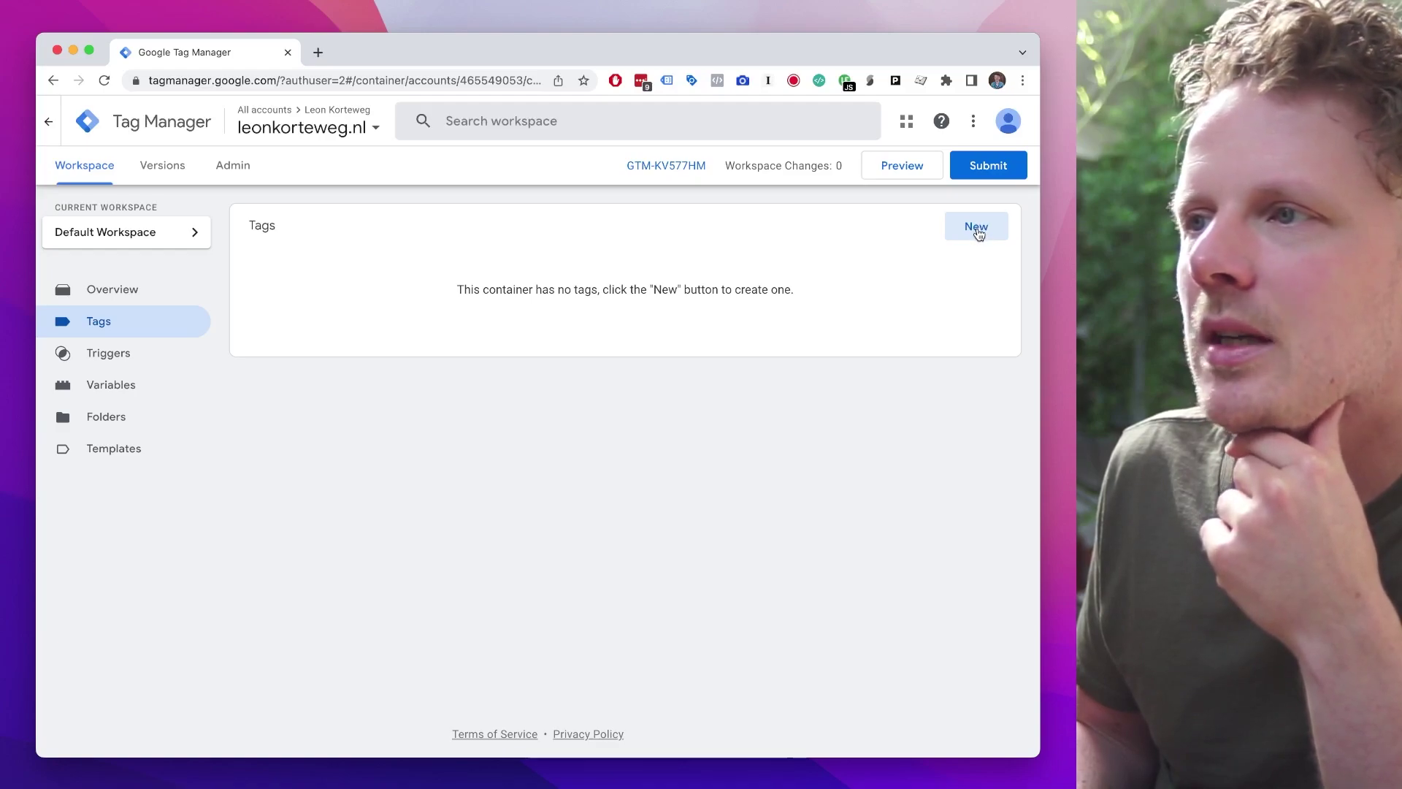
click(977, 228)
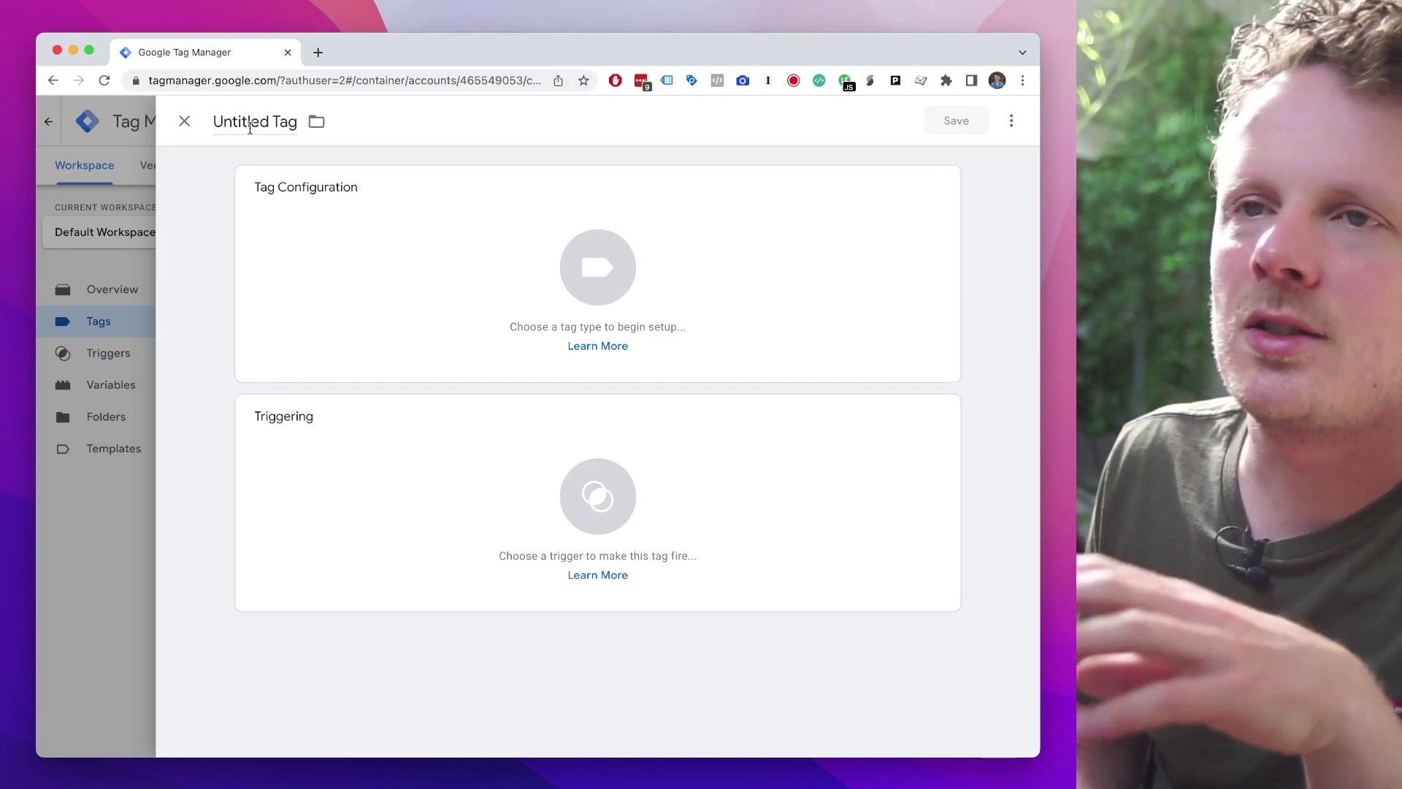
click(239, 124)
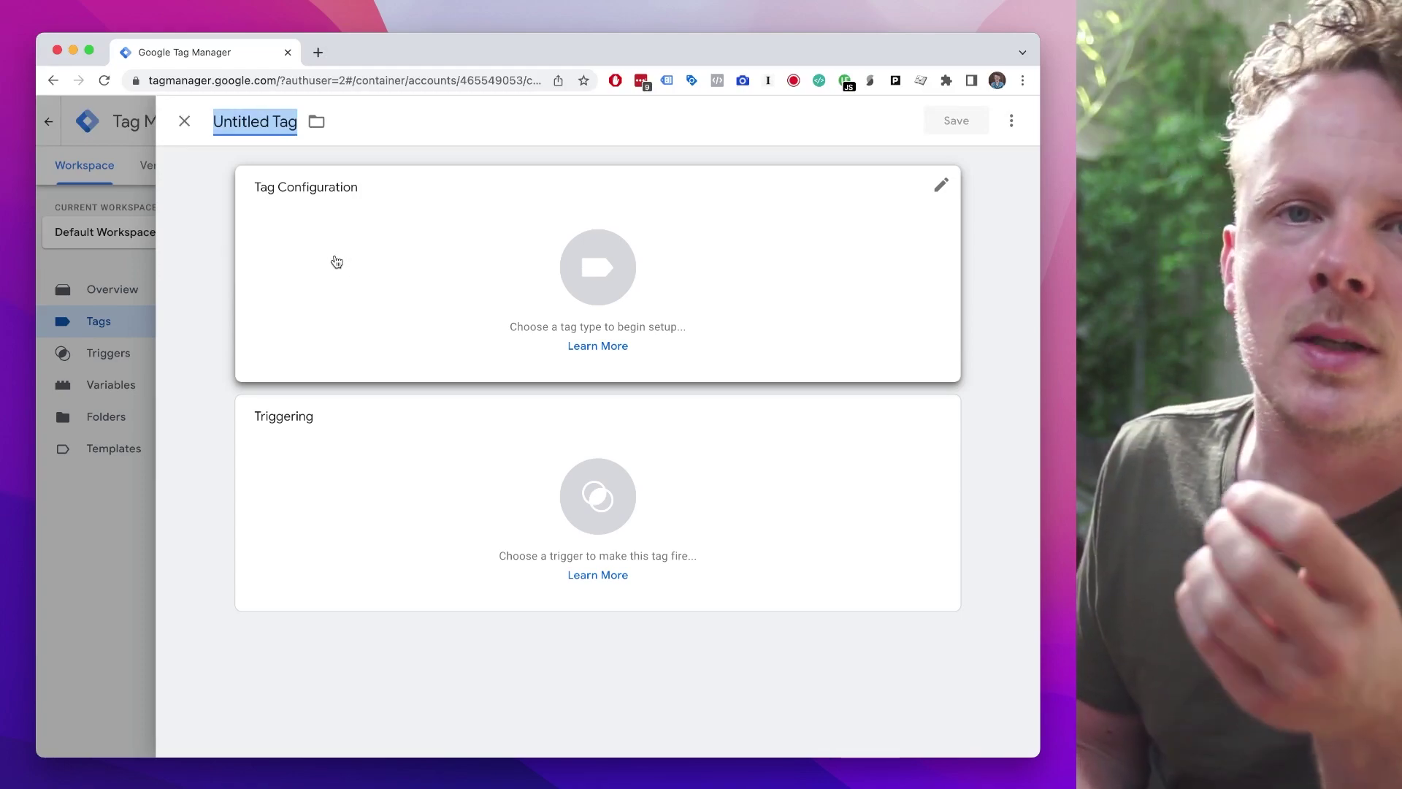
click(351, 253)
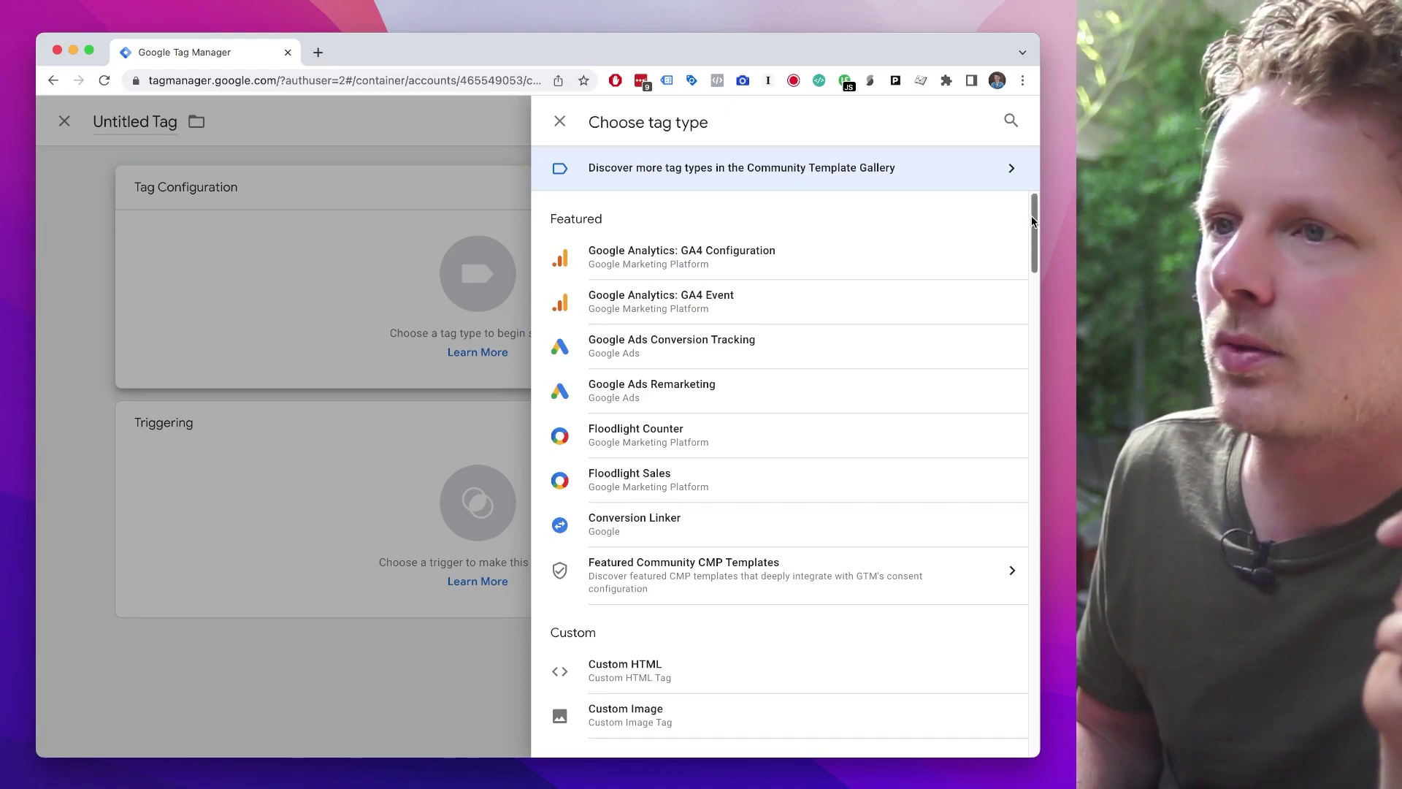
scroll(1032, 219, down, 7)
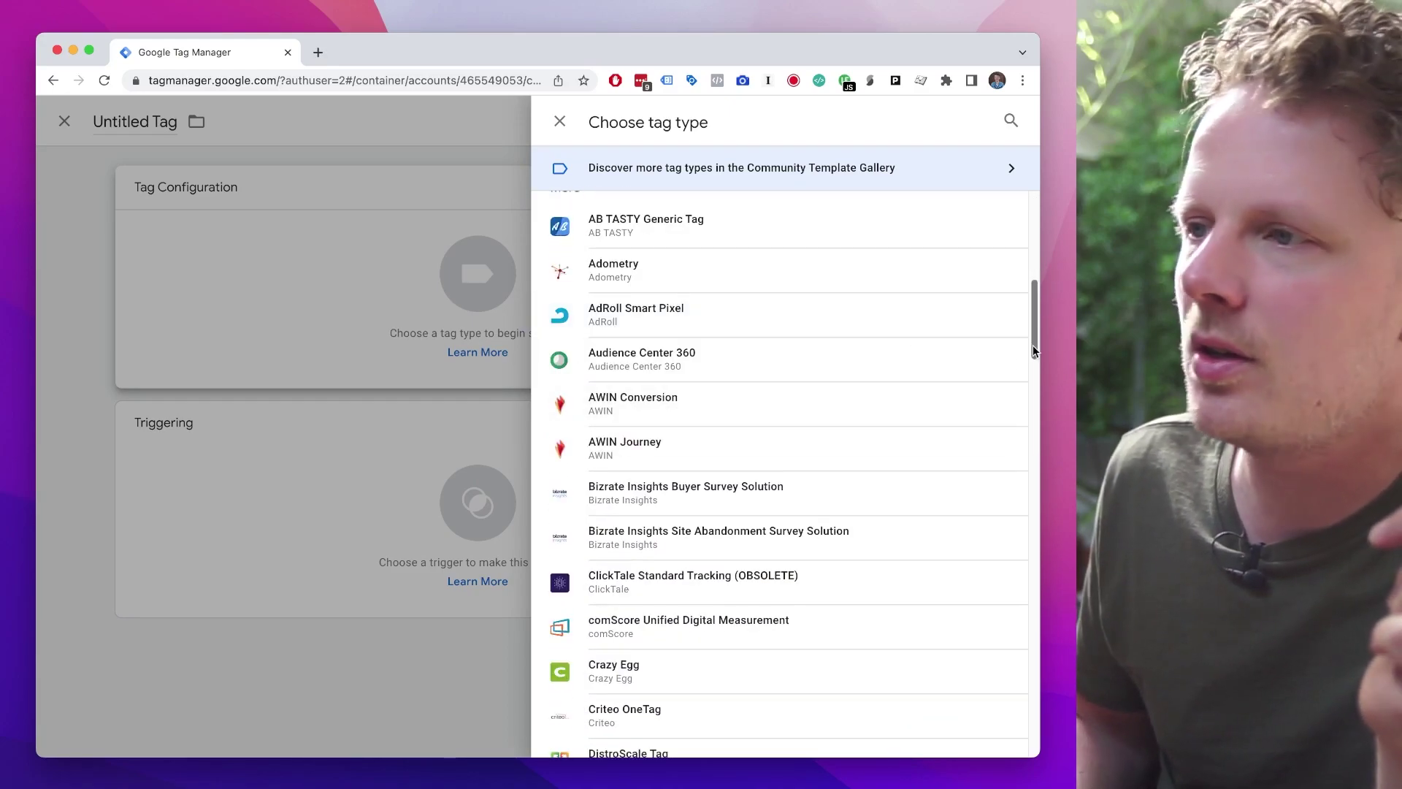
drag(1033, 336, 1031, 216)
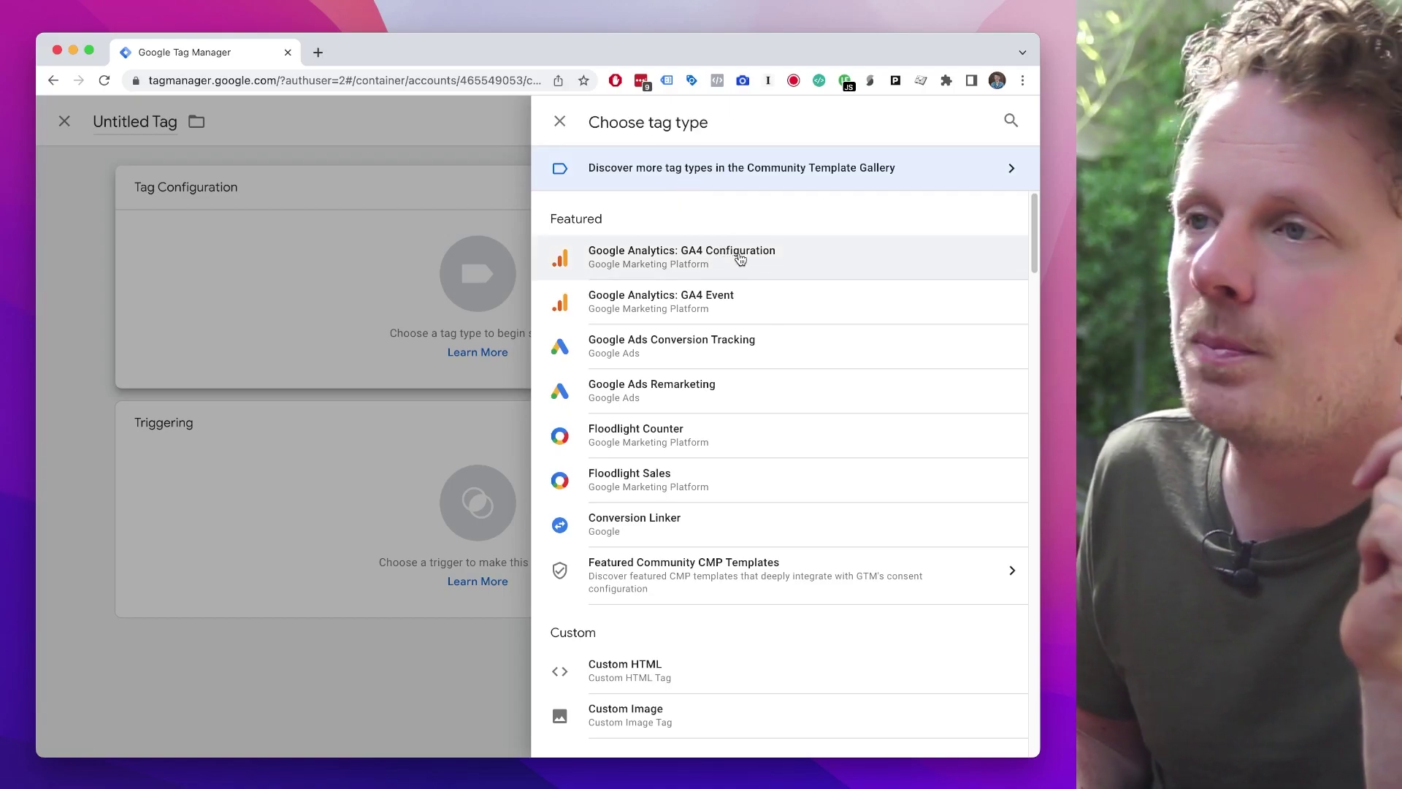
click(734, 258)
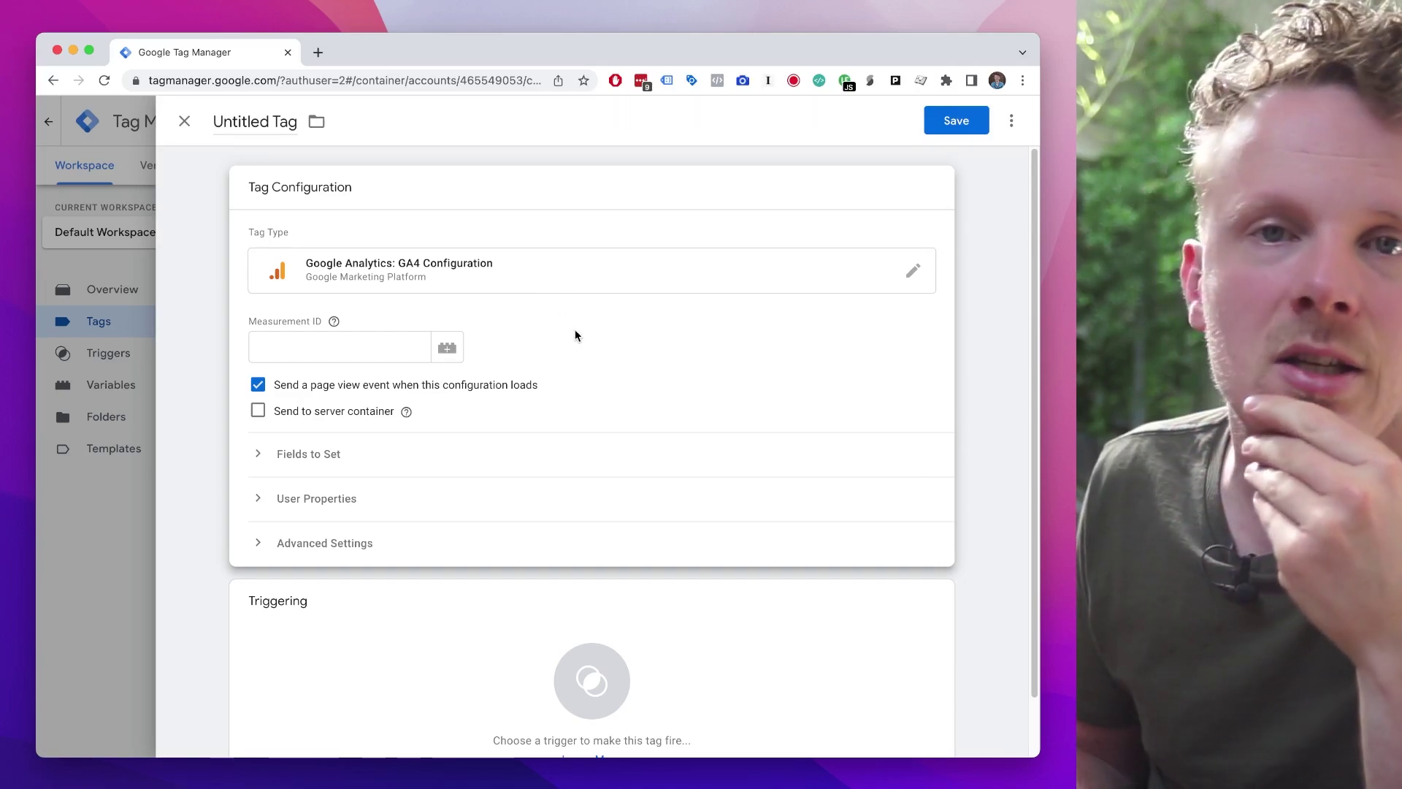
Step: Switch to Google Analytics and copy the measurement ID from the details of the property's GA4 web data stream
click(347, 348)
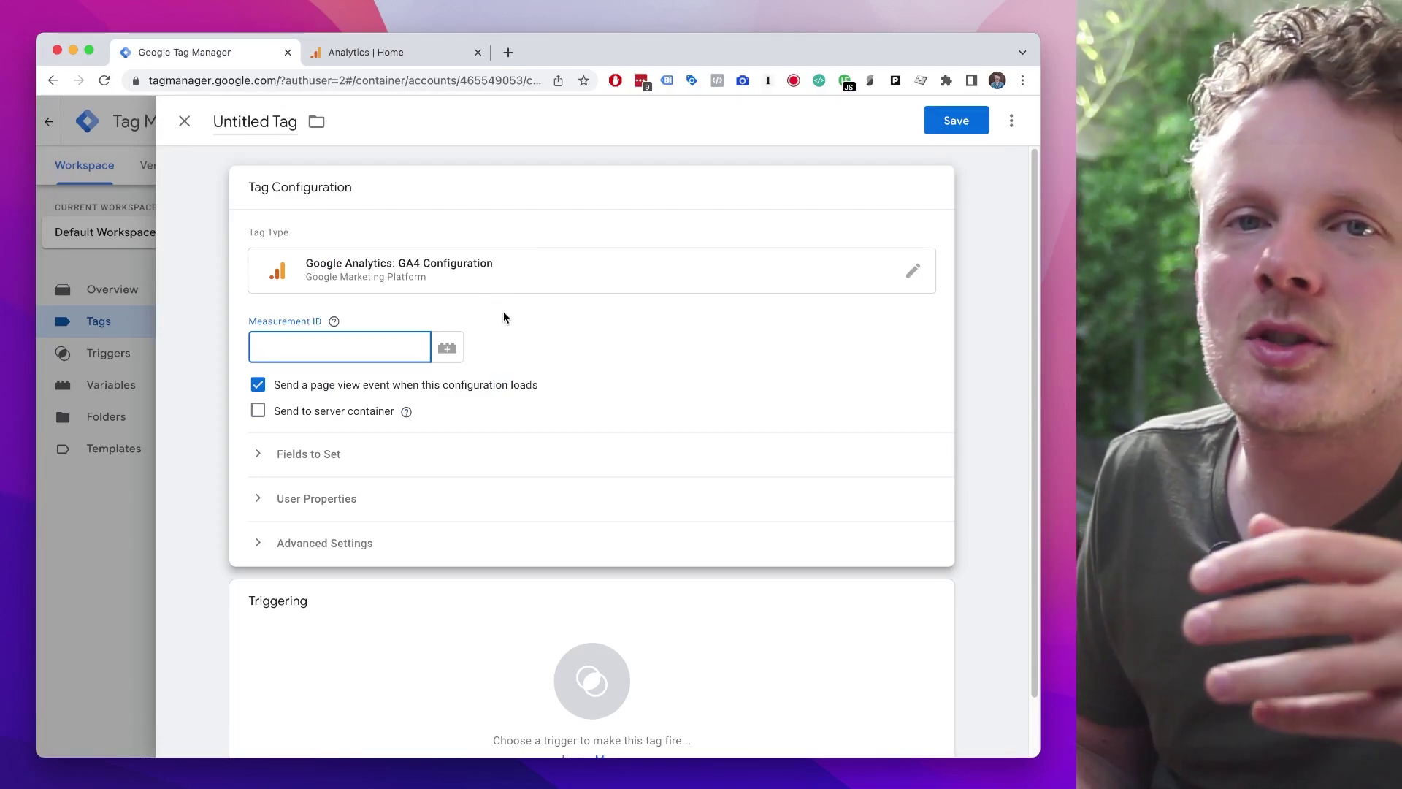
click(371, 53)
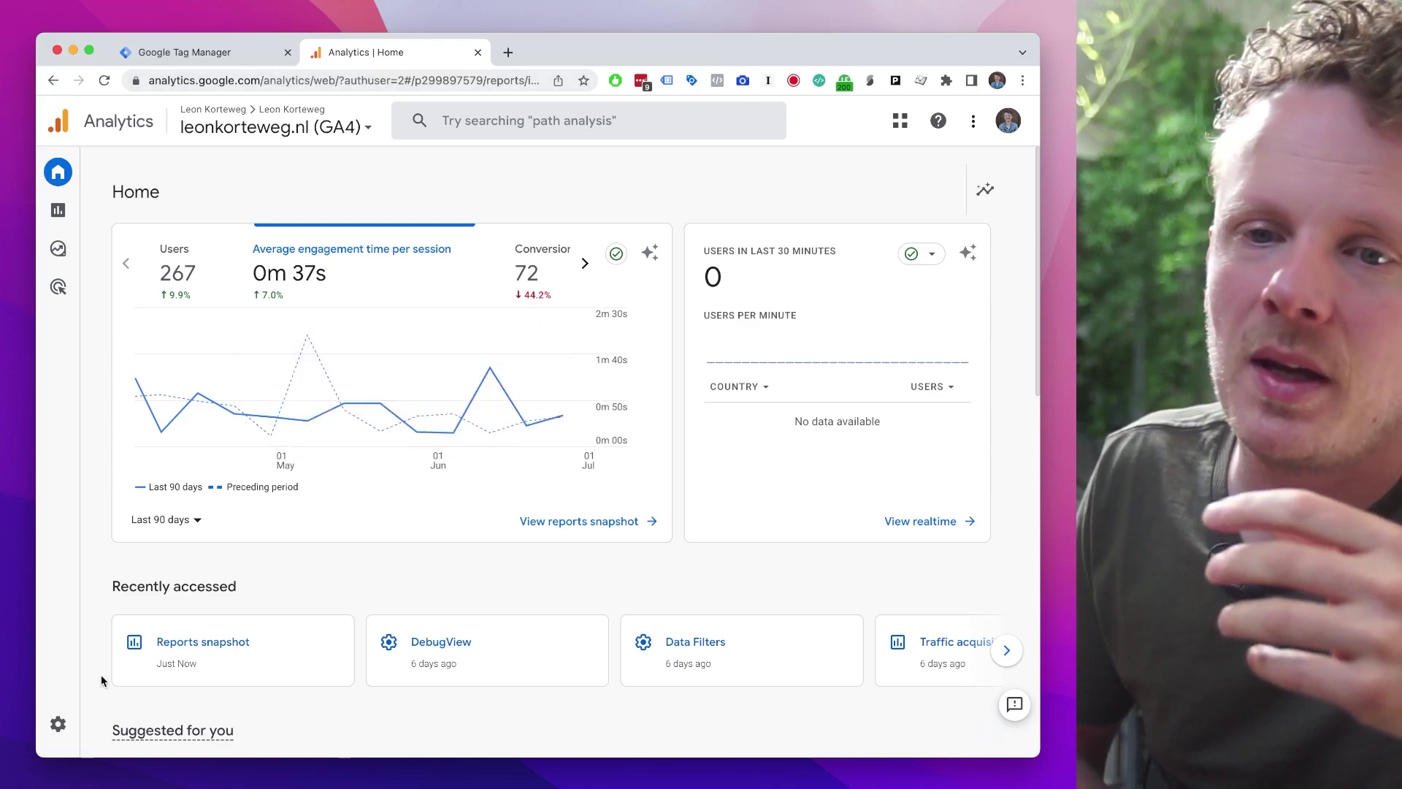
click(62, 722)
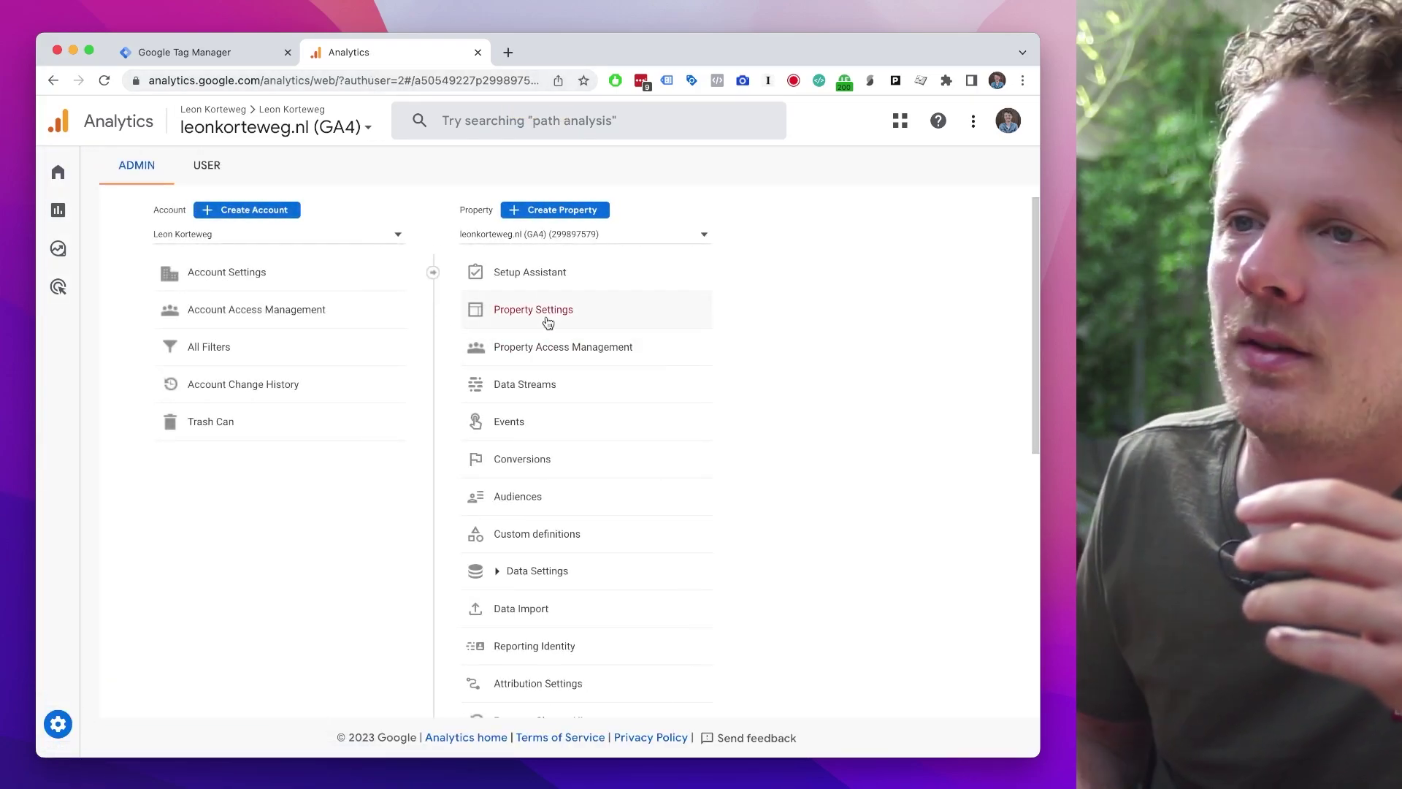
click(541, 395)
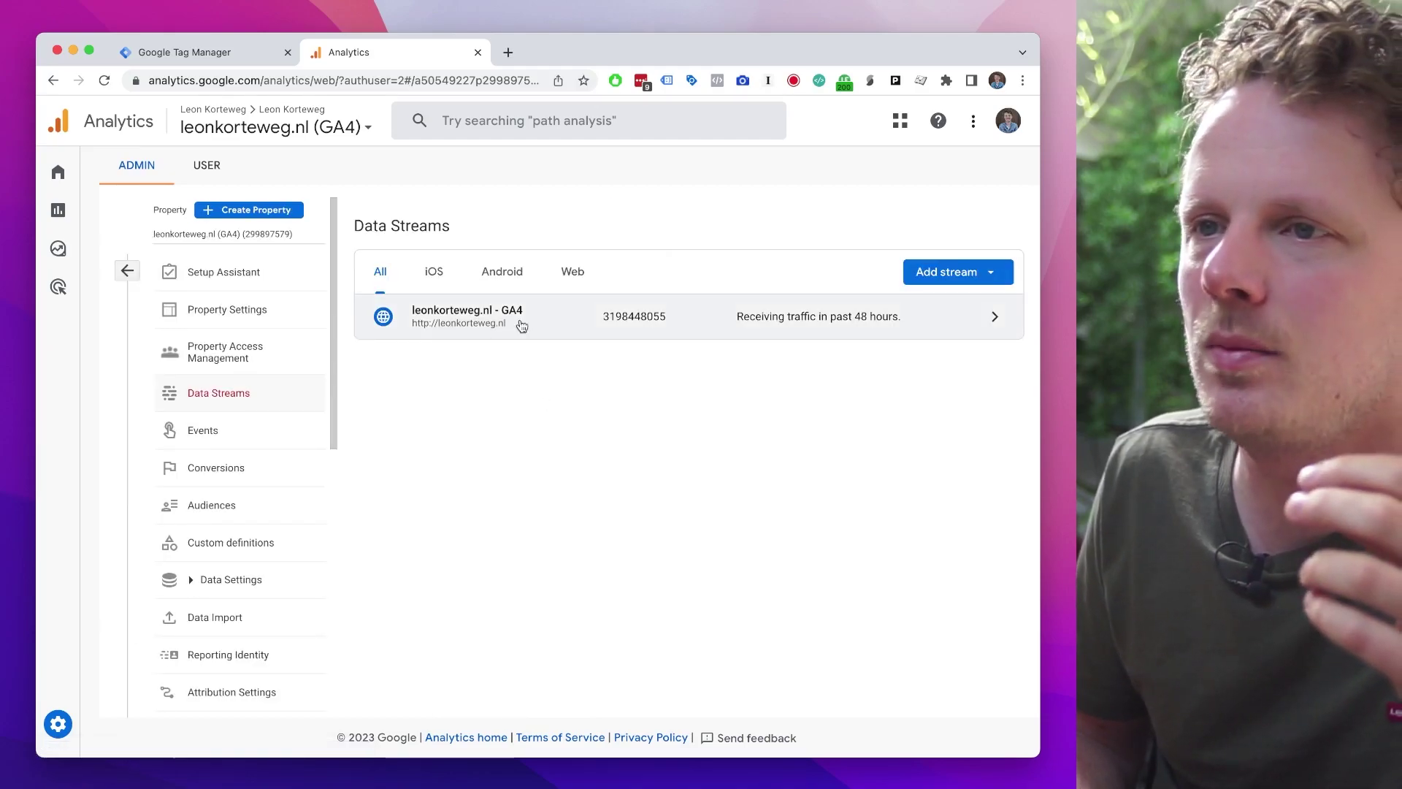
click(557, 322)
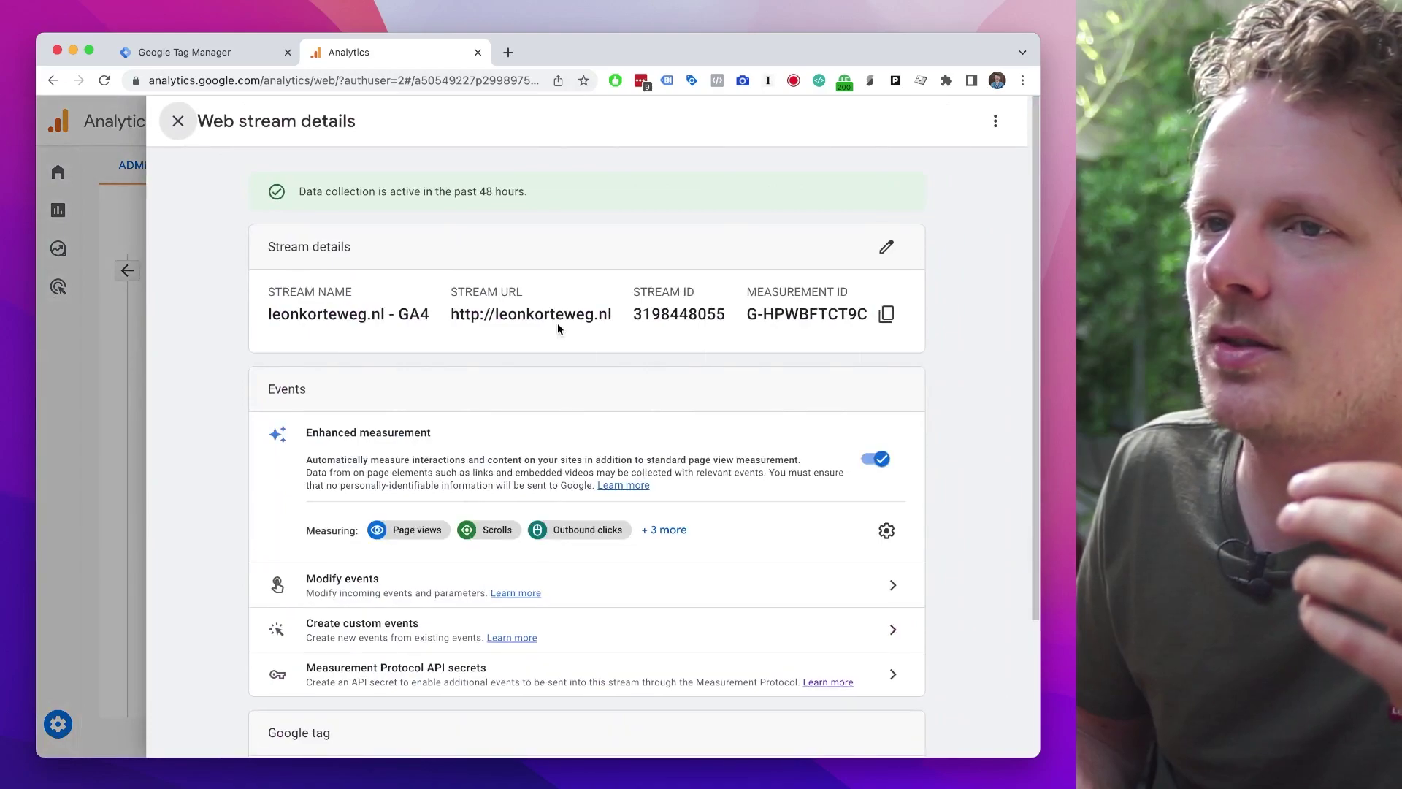
drag(746, 291, 840, 289)
click(886, 319)
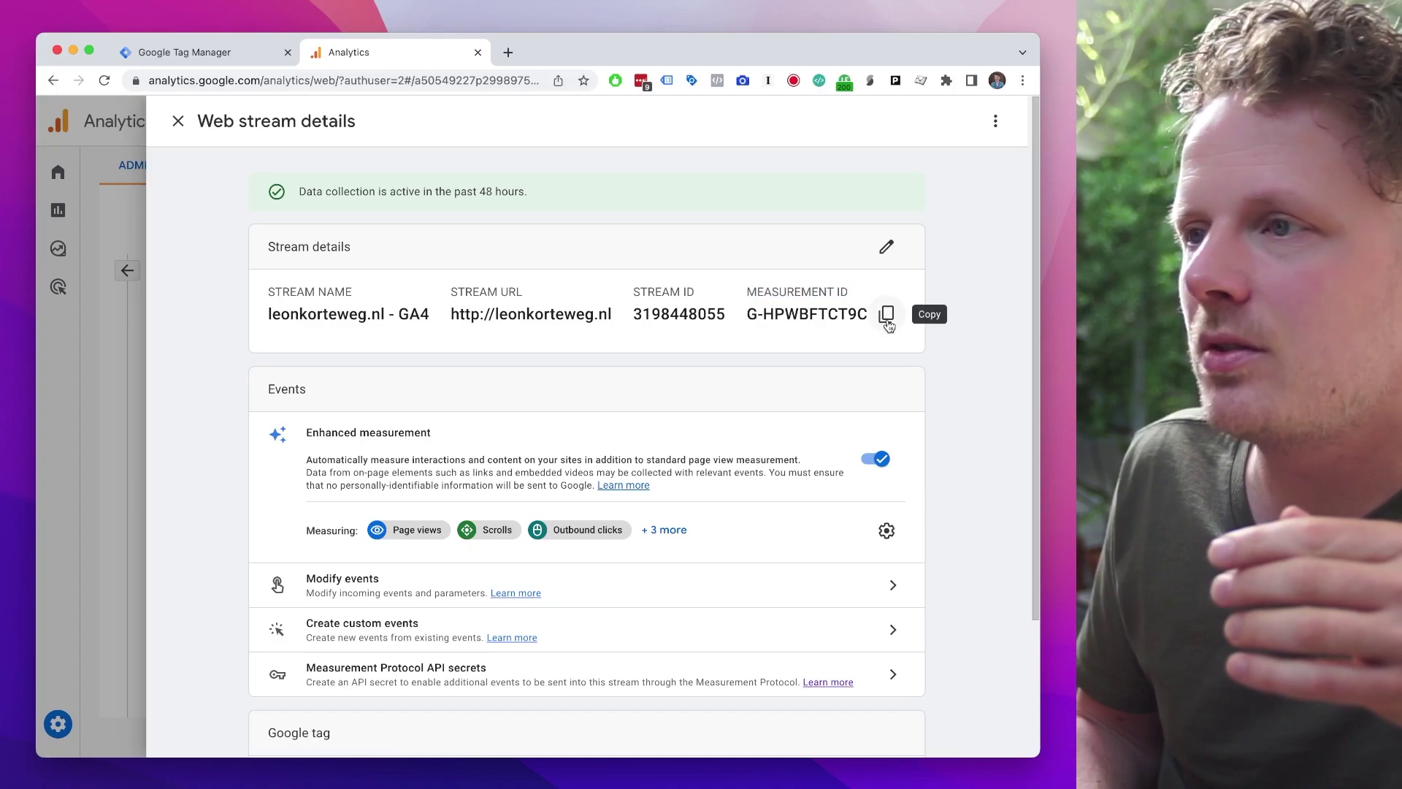
Step: Return to Google Tag Manager and paste the copied measurement ID into the GA4 configuration tag
click(216, 58)
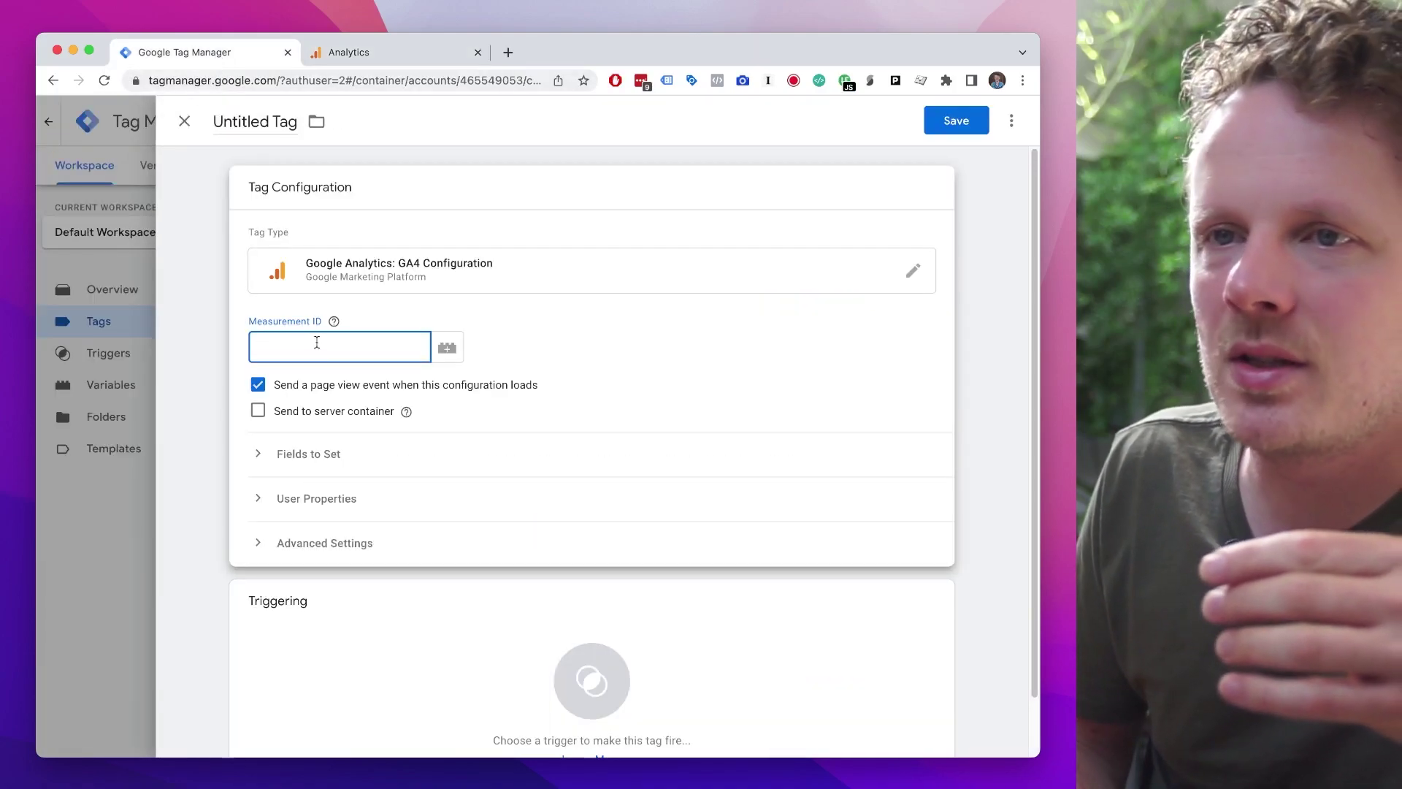
key(super+v)
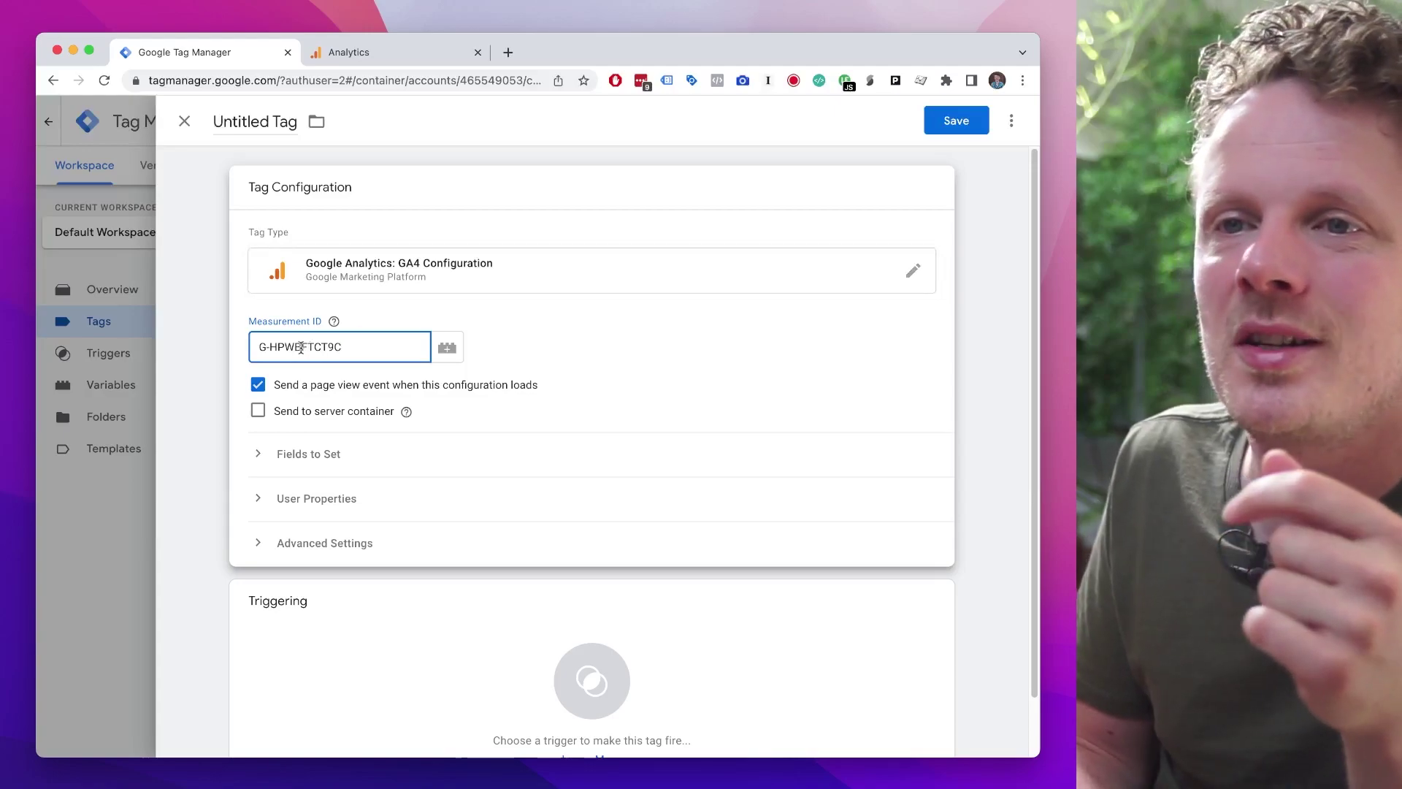
key(super+a)
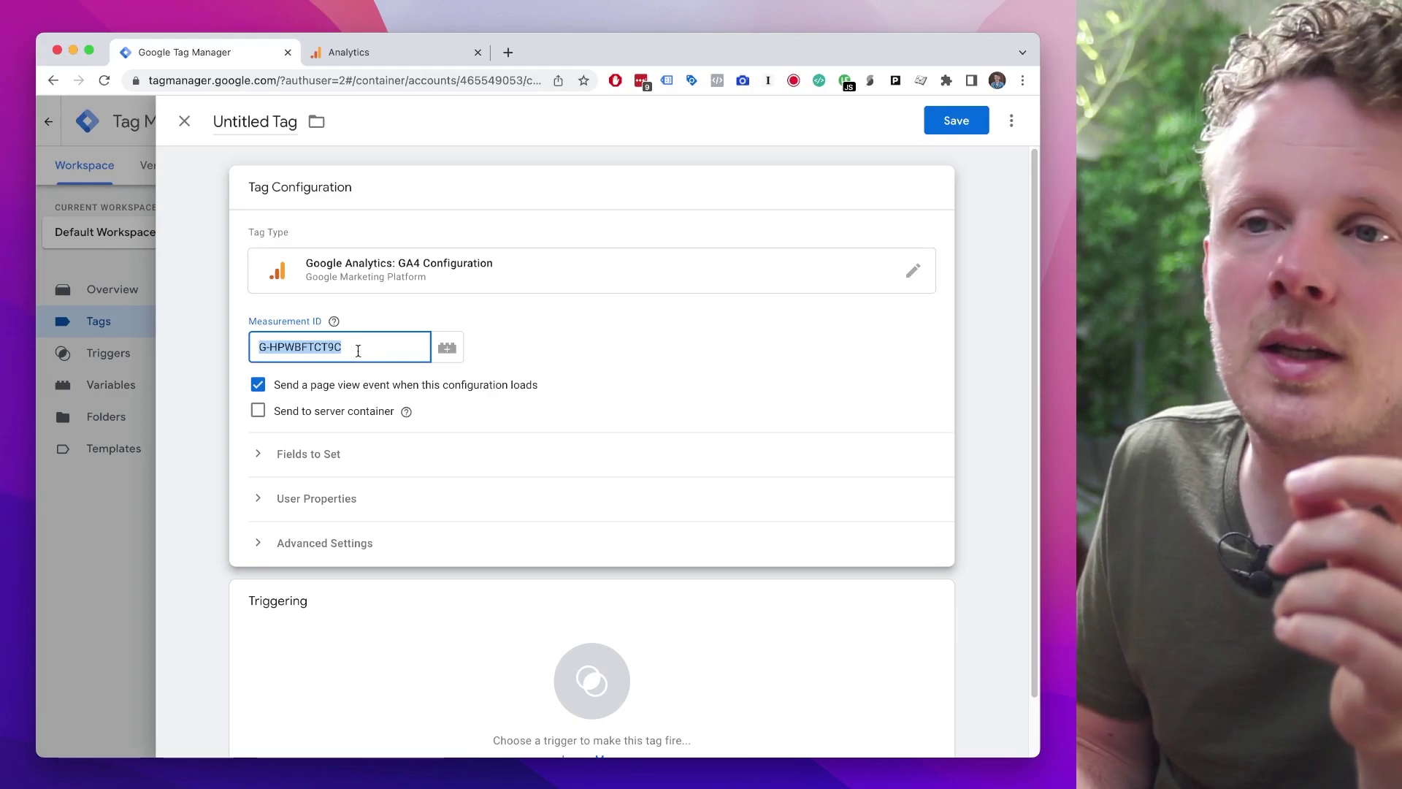
double_click(360, 346)
click(373, 345)
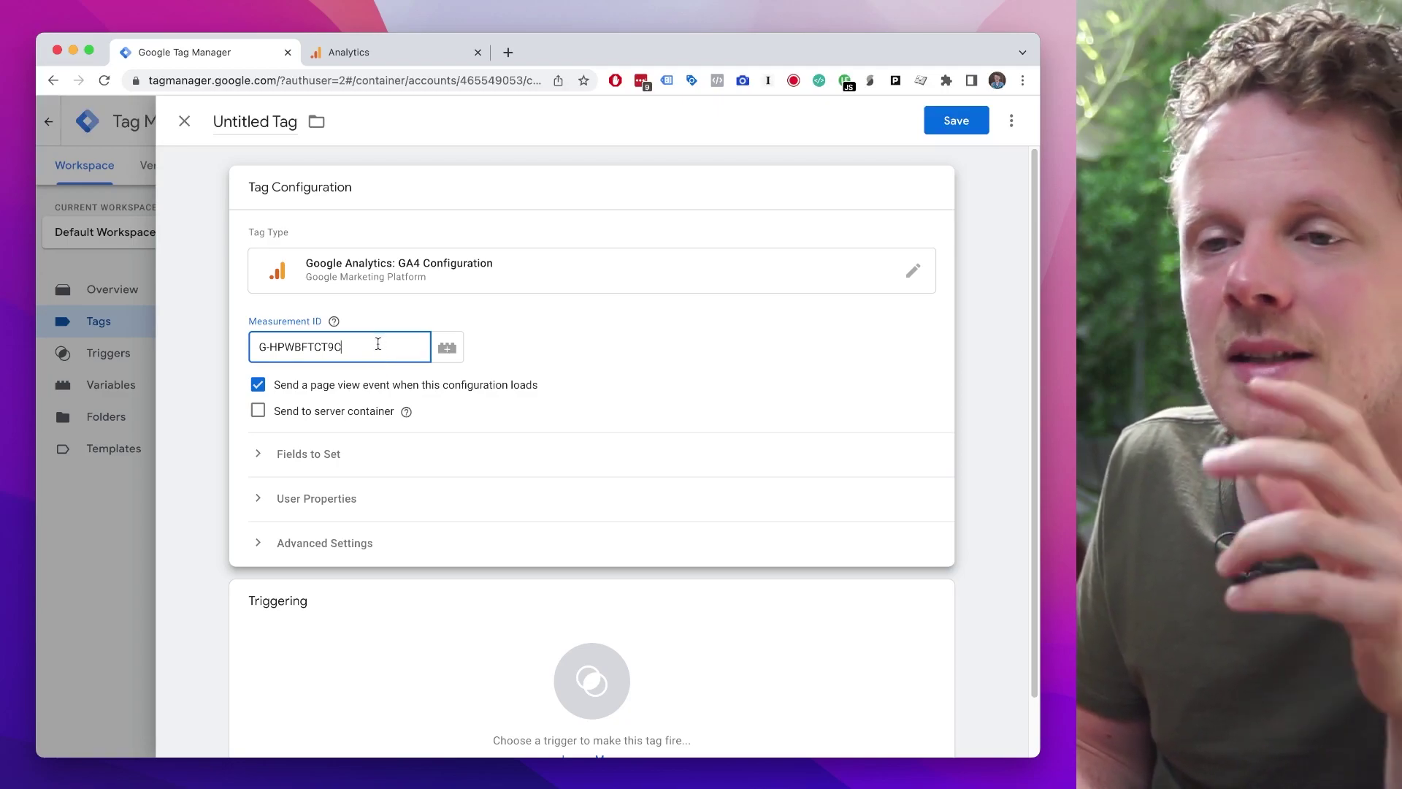
Step: Set the tag's firing trigger to Initialization - All Pages
scroll(384, 664, down, 2)
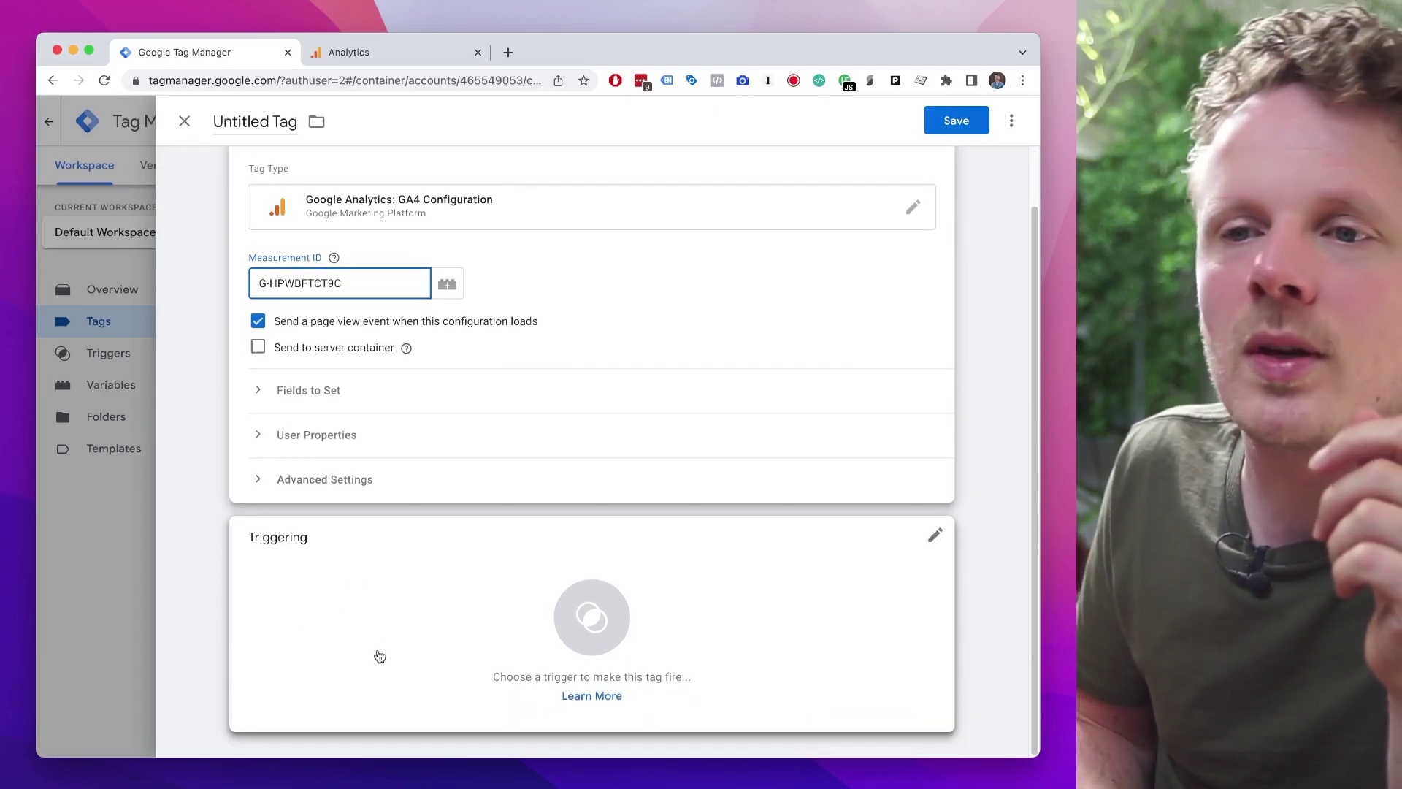
scroll(372, 567, up, 2)
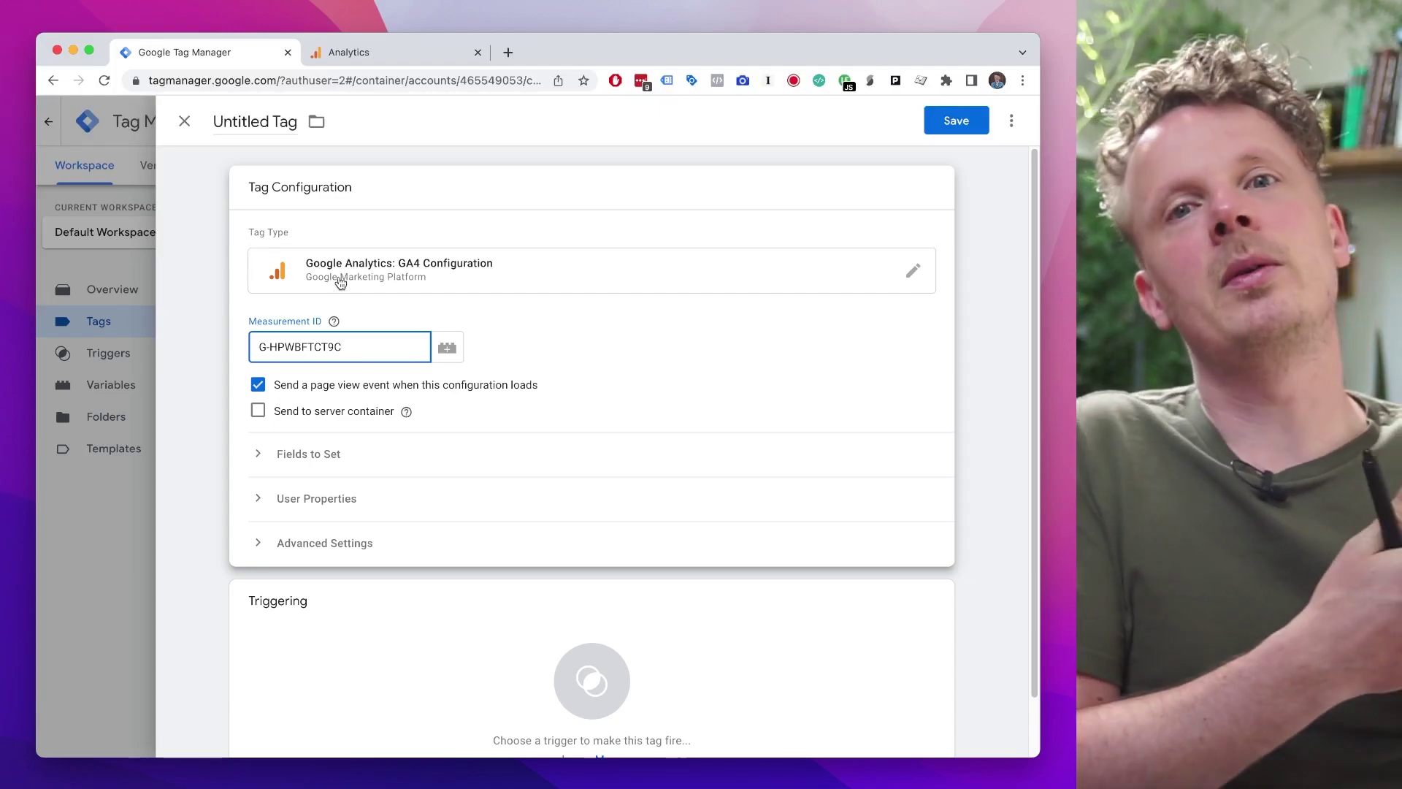
scroll(433, 678, down, 2)
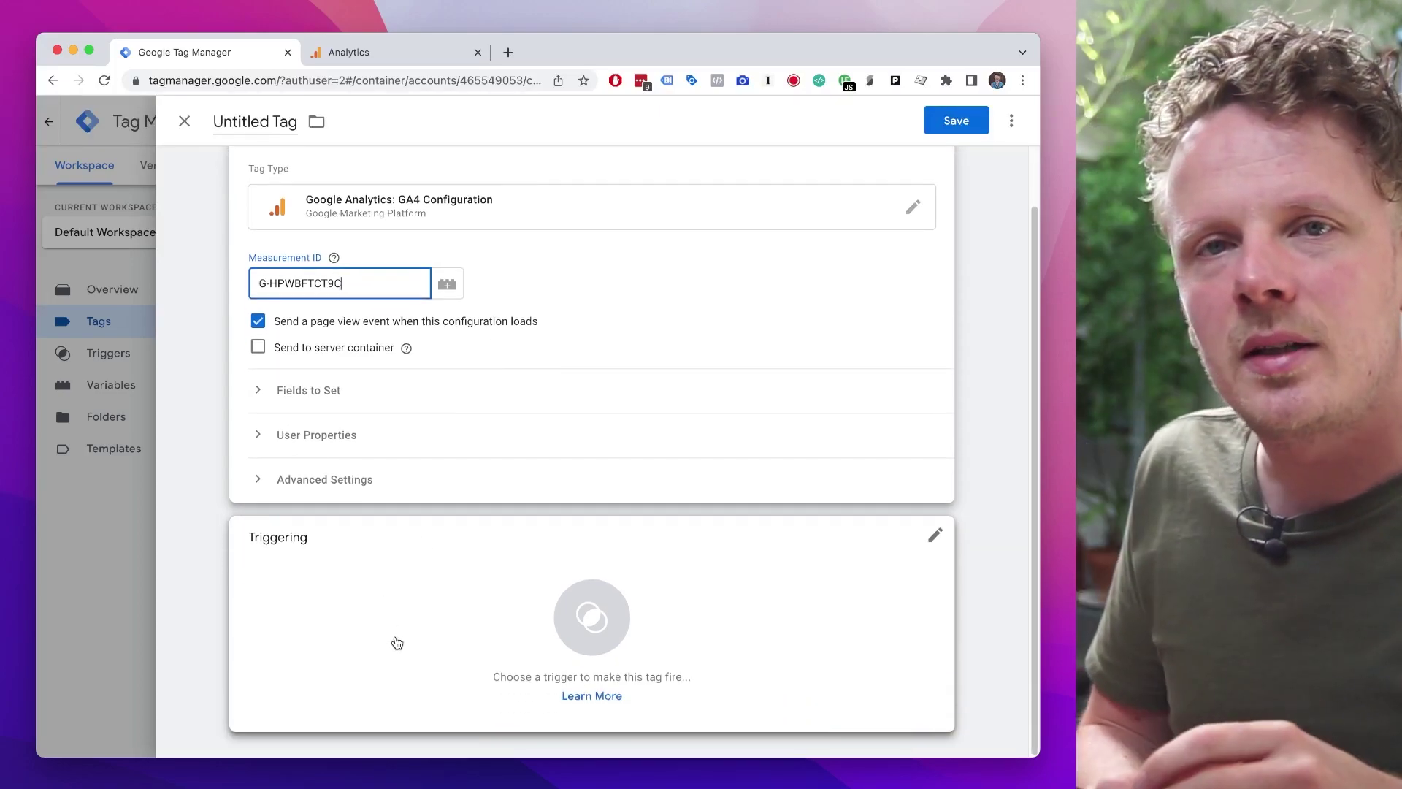
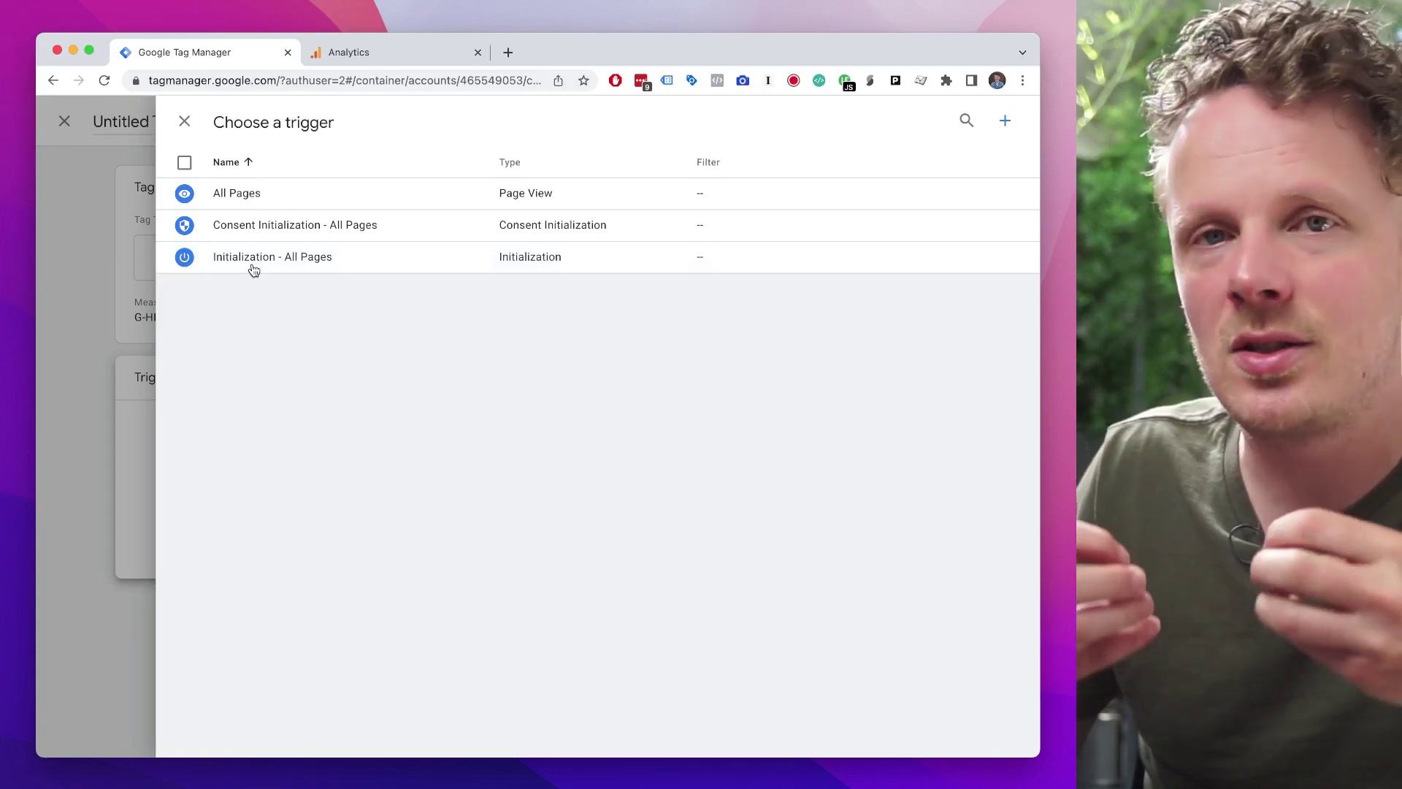
click(372, 259)
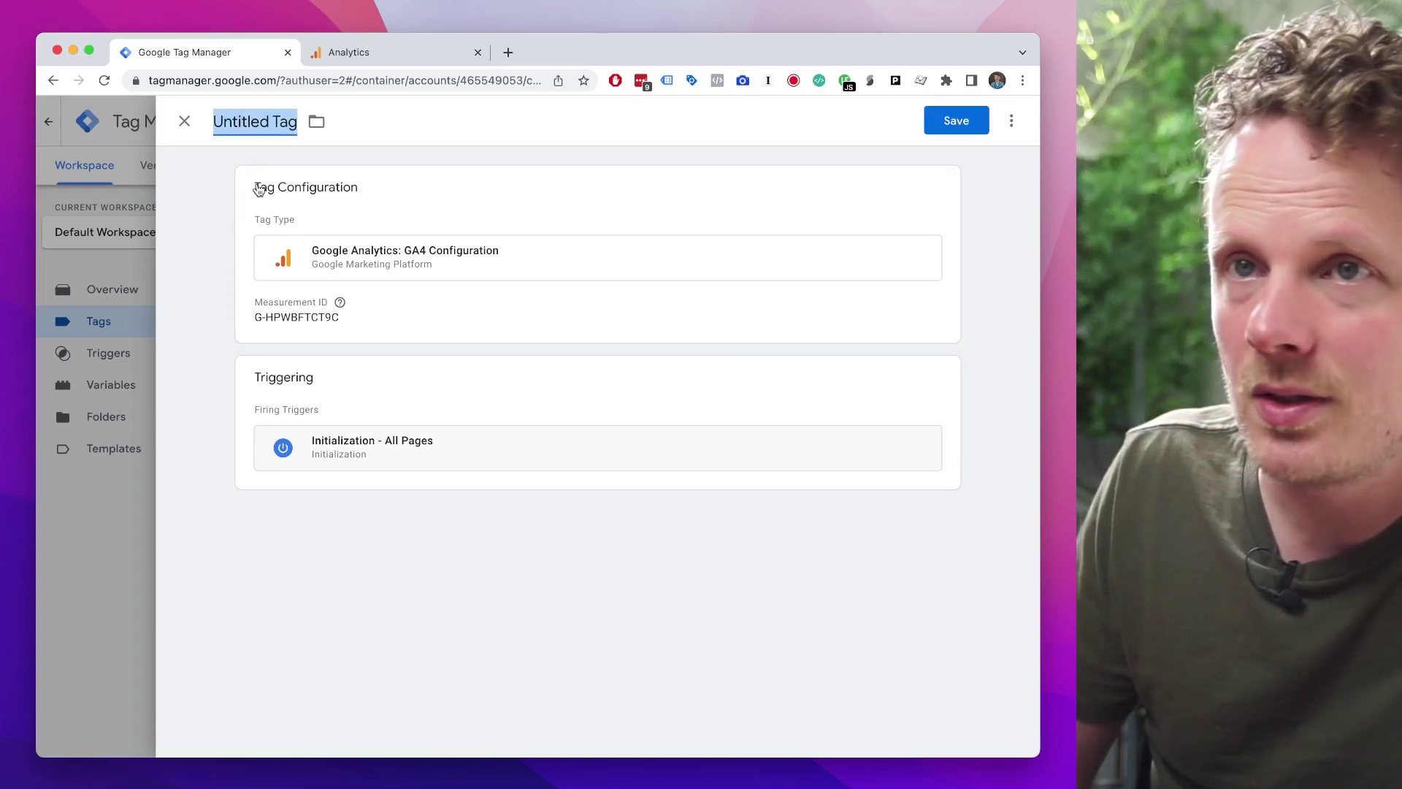
Step: Rename the tag as "00.01 GA4 Config - " followed by the website's domain
text(00)
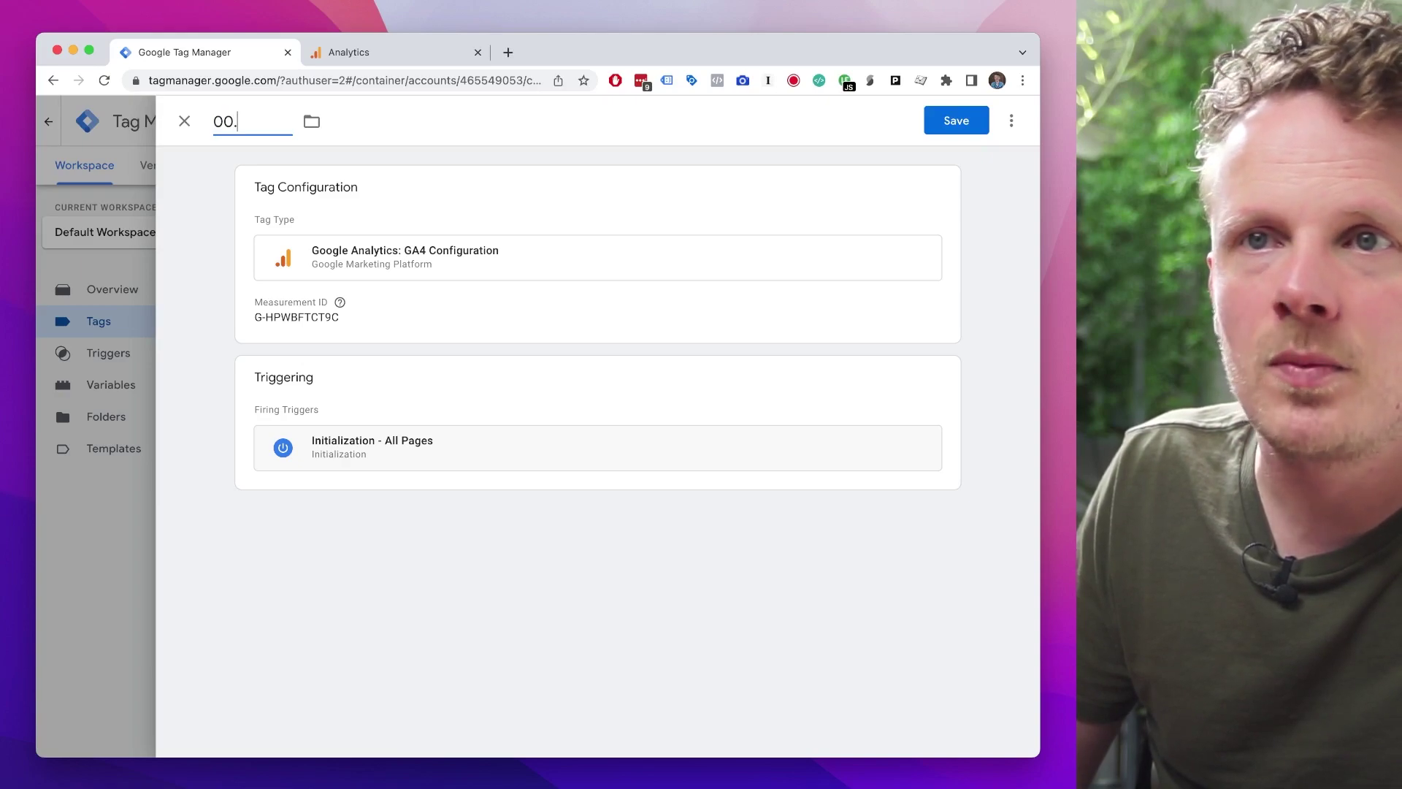
text(.)
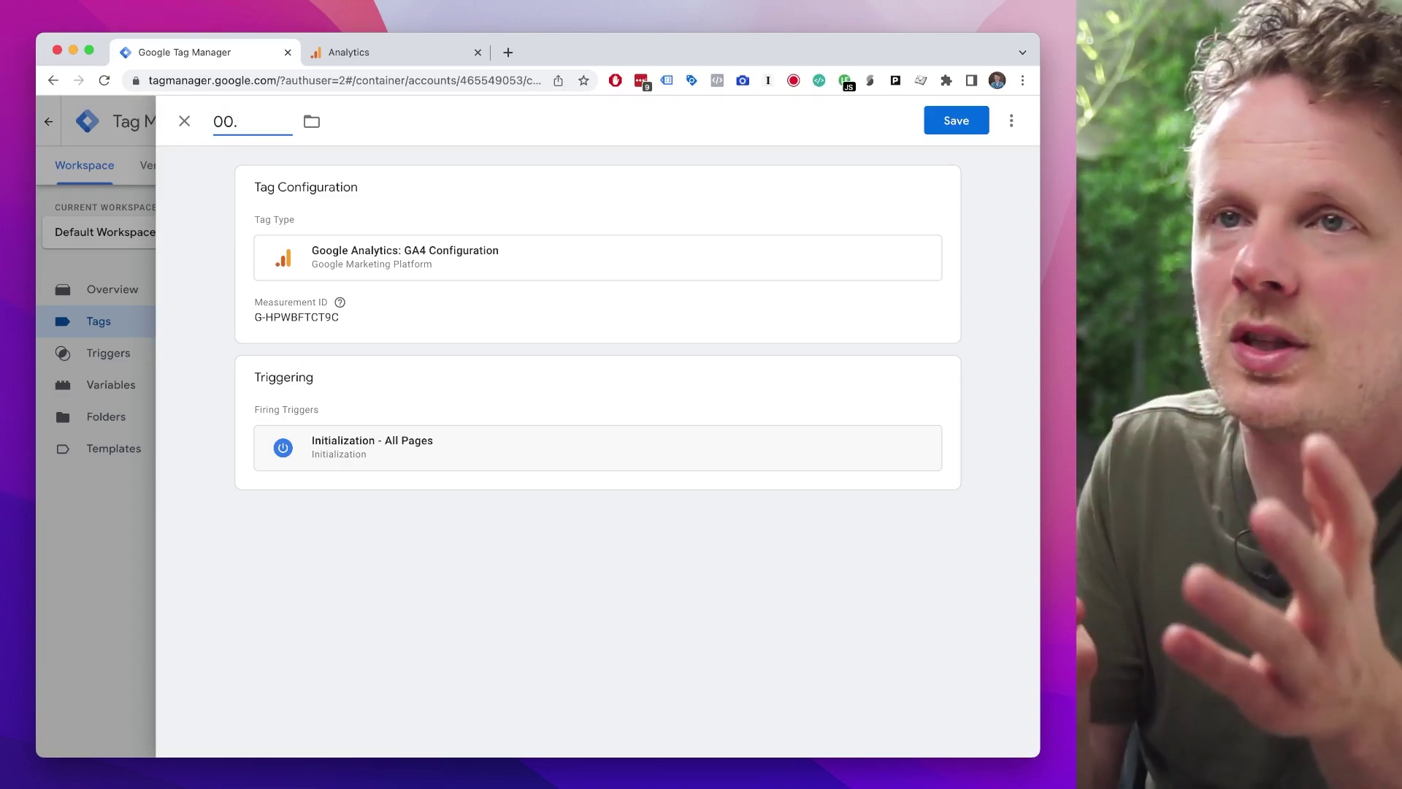
text(01)
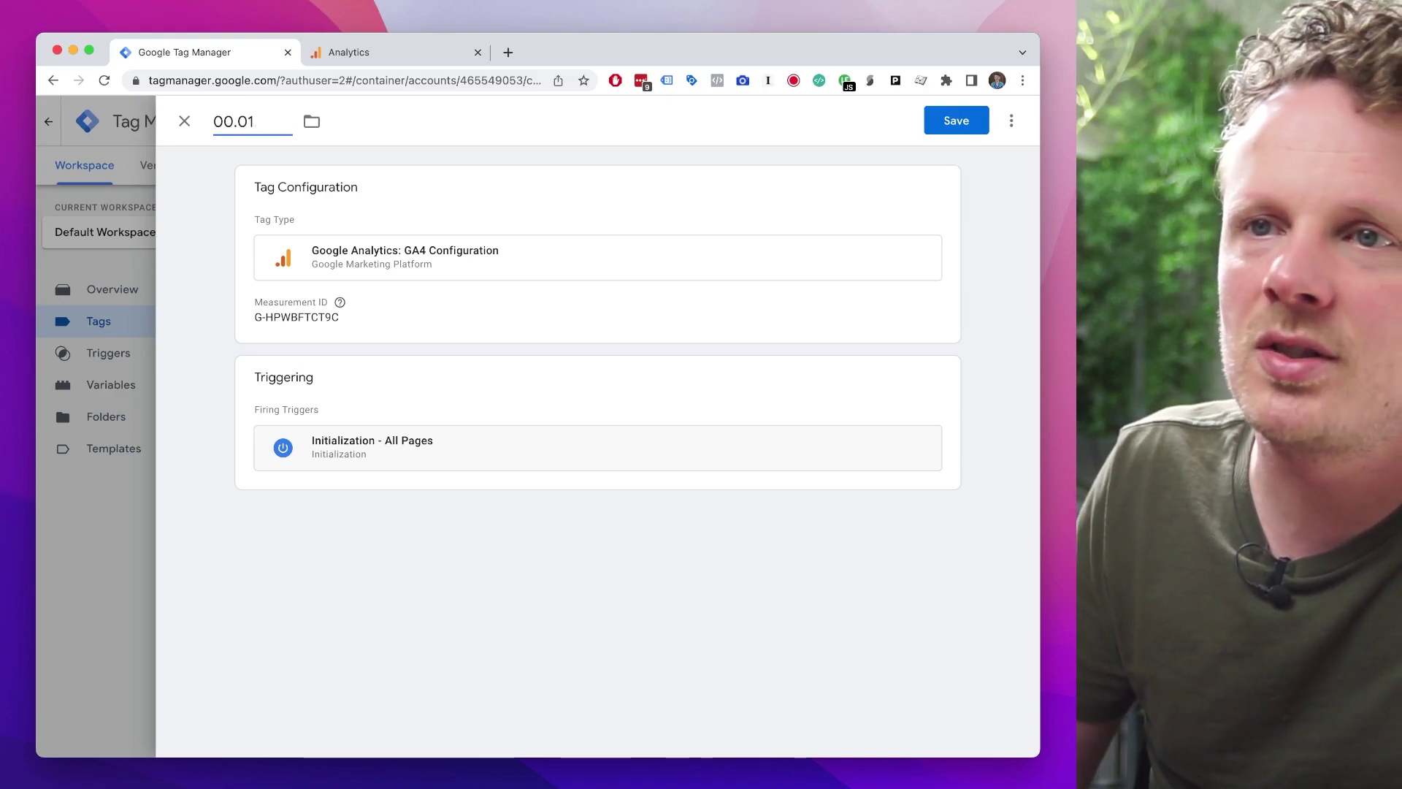
text(.GA)
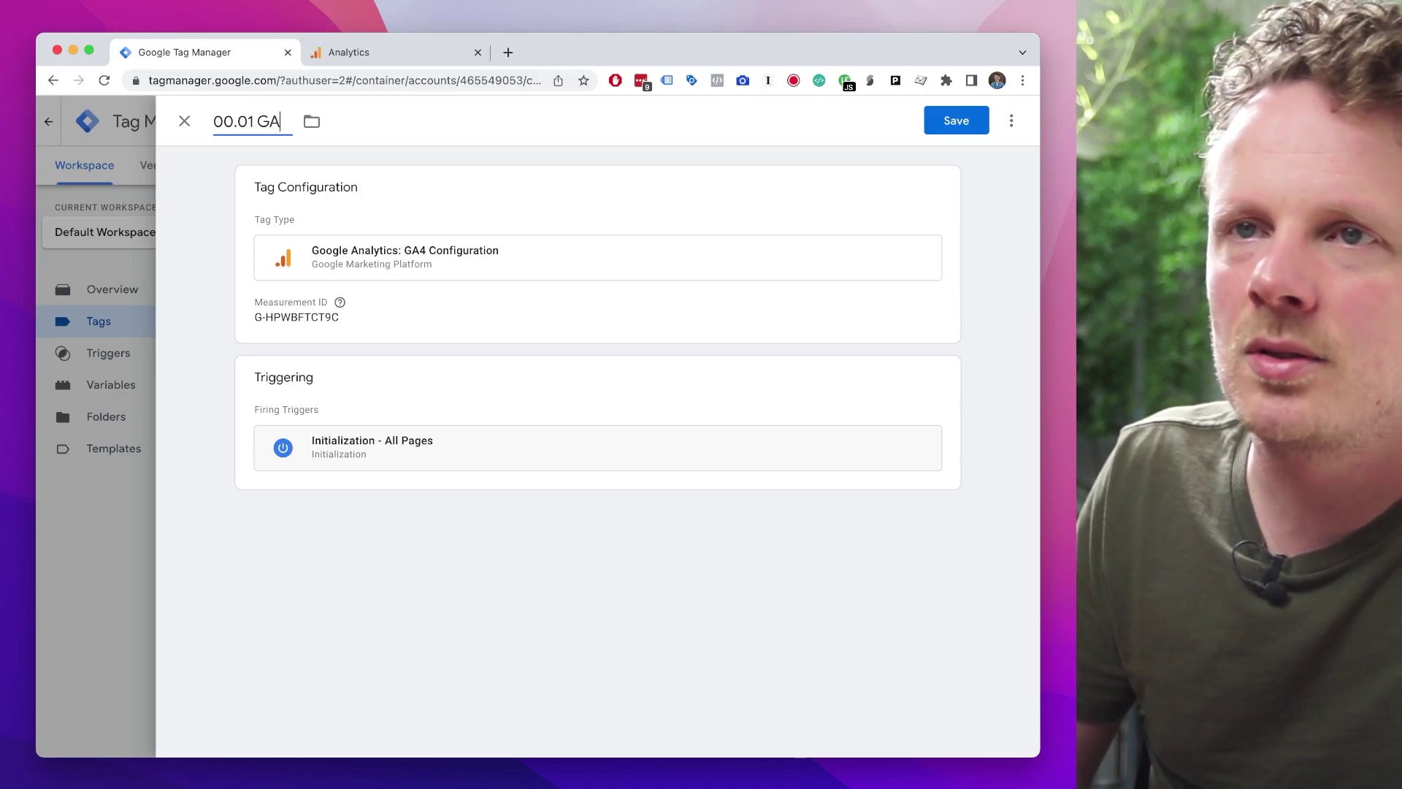
text(4 Config - leonkorteweg.nl)
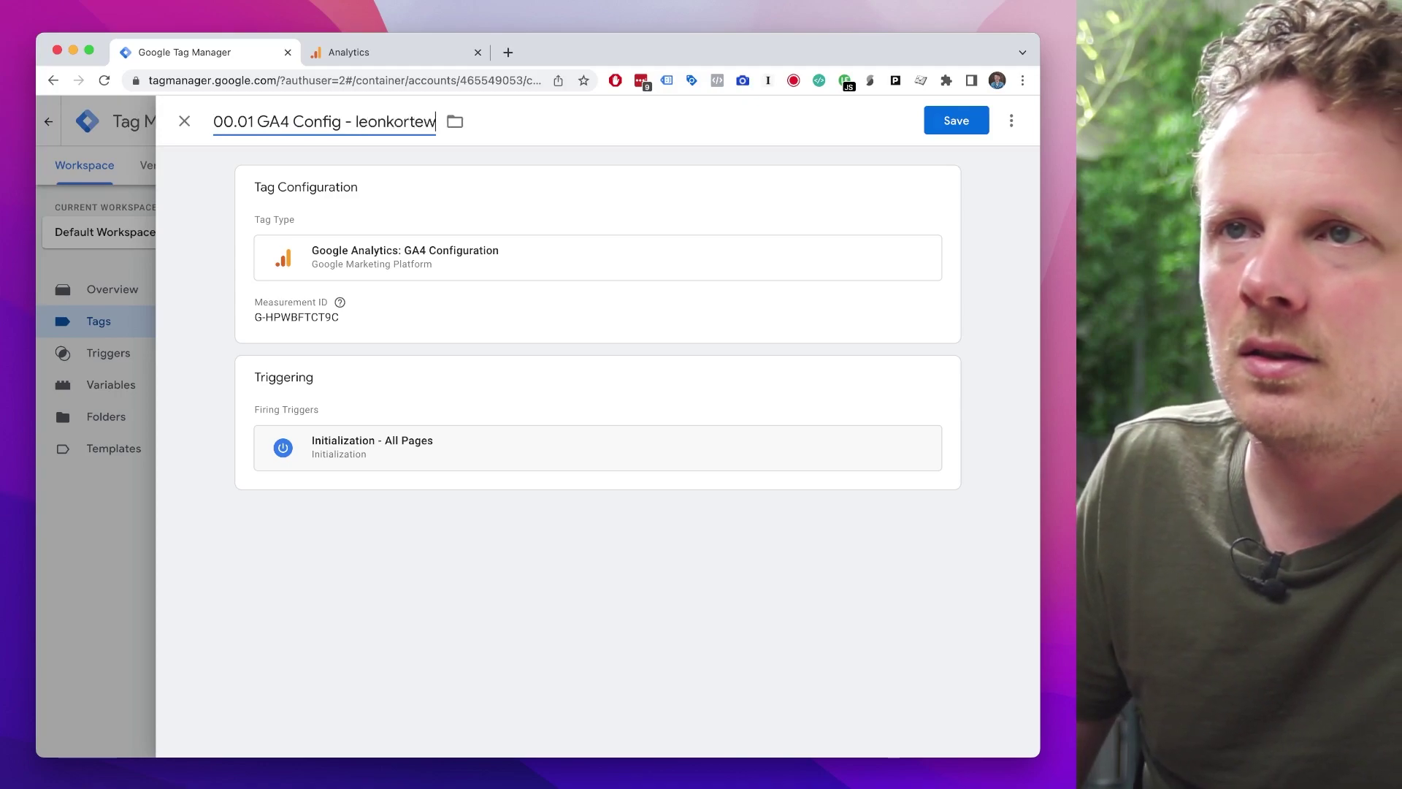
double_click(417, 124)
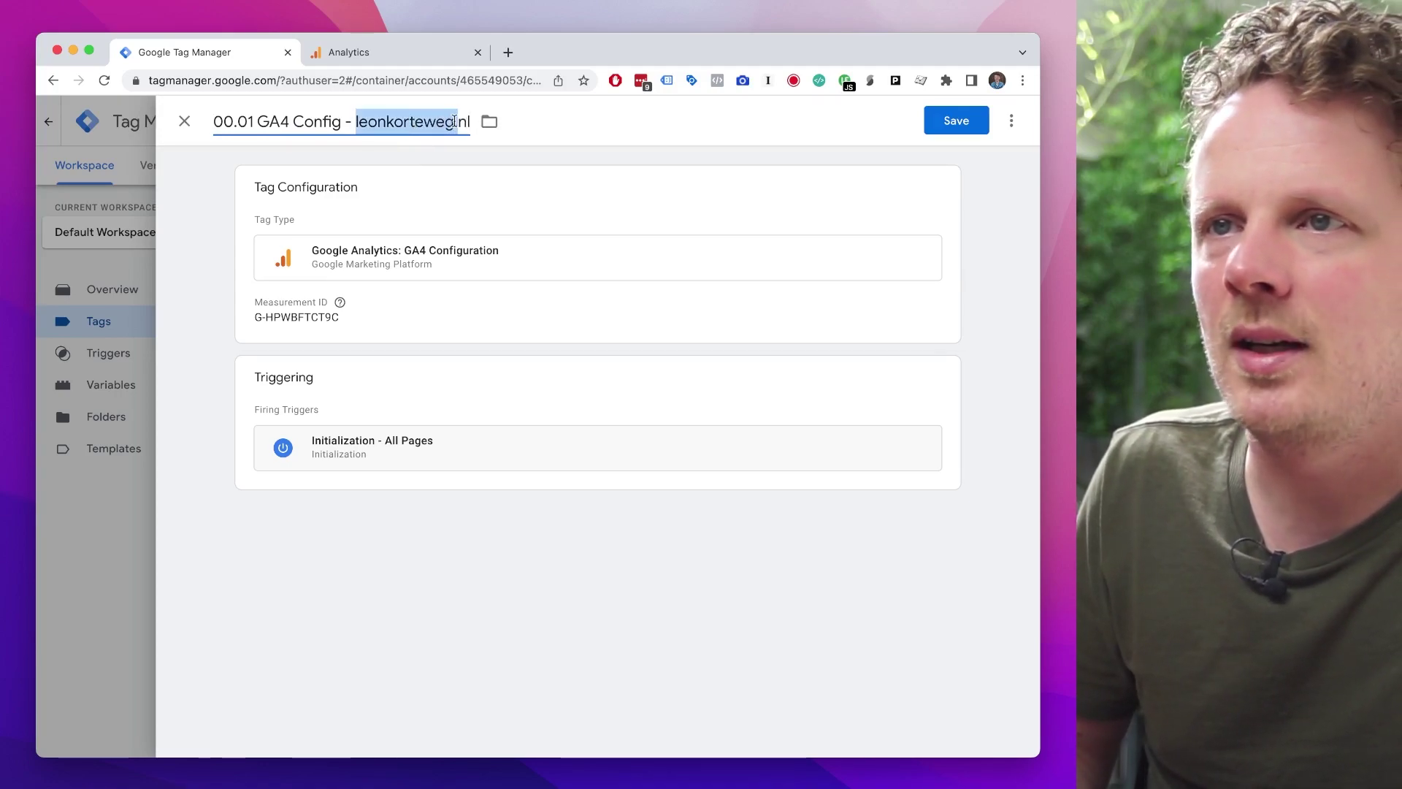
click(437, 124)
Step: Reopen the tag configuration to review its measurement ID, server container option and name, and save the tag
click(436, 183)
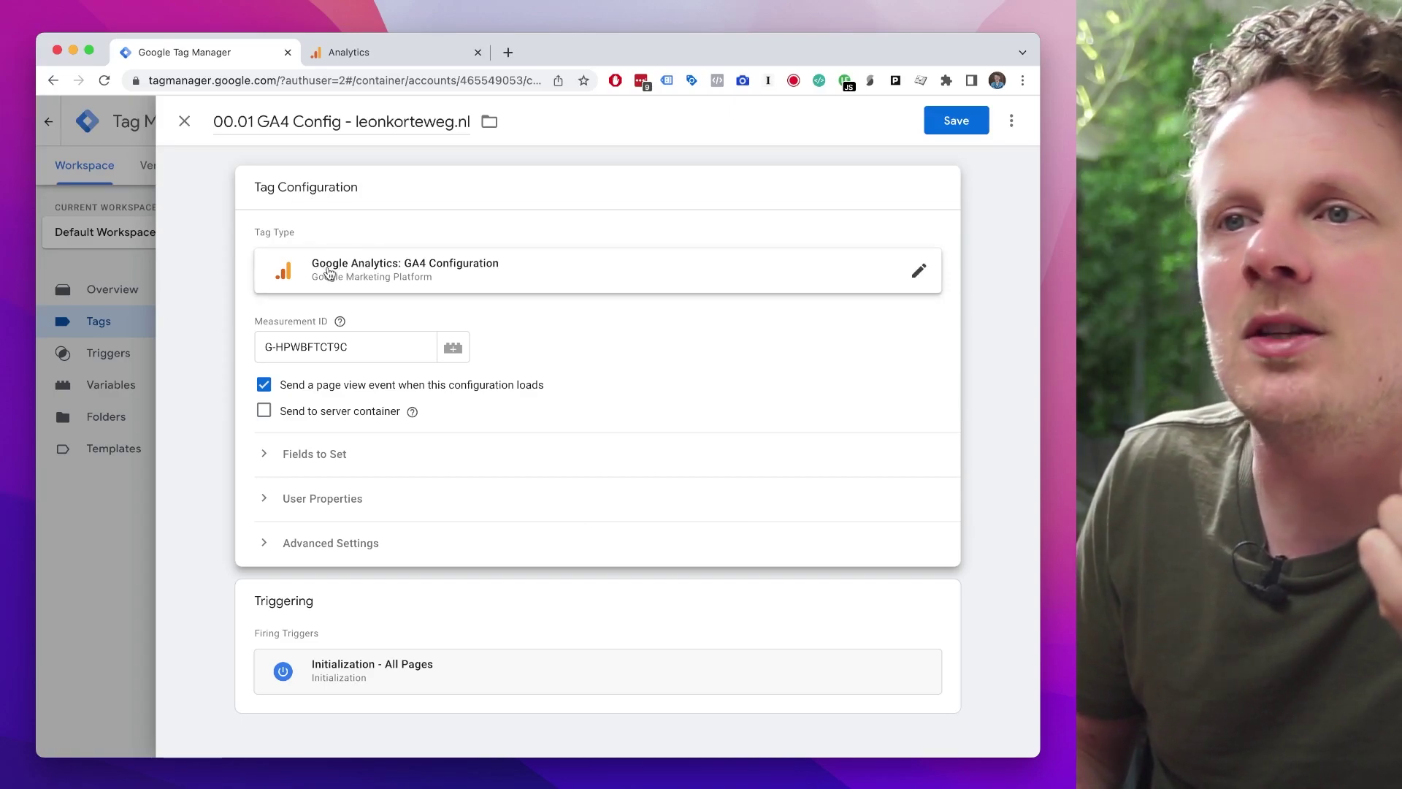
triple_click(378, 344)
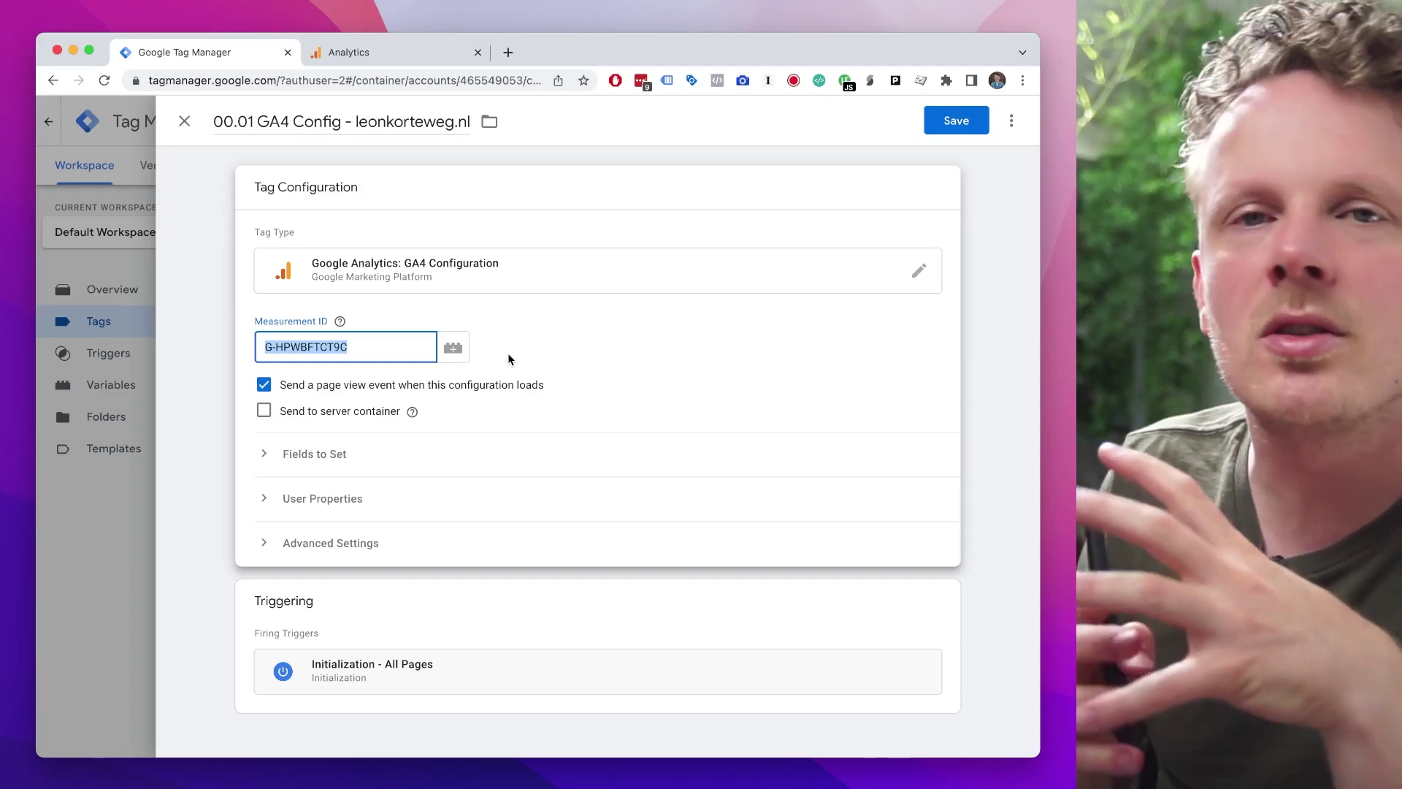
click(412, 411)
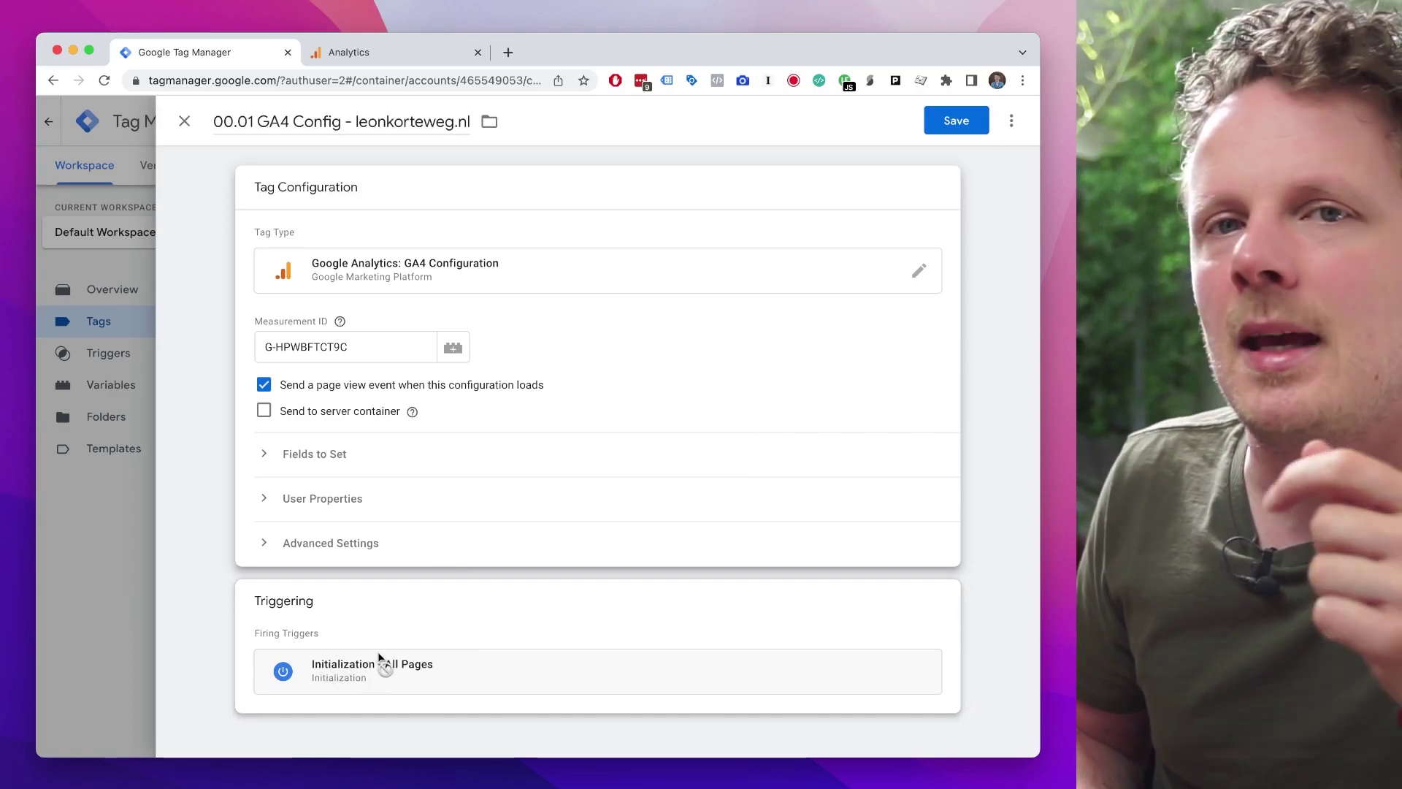
click(259, 125)
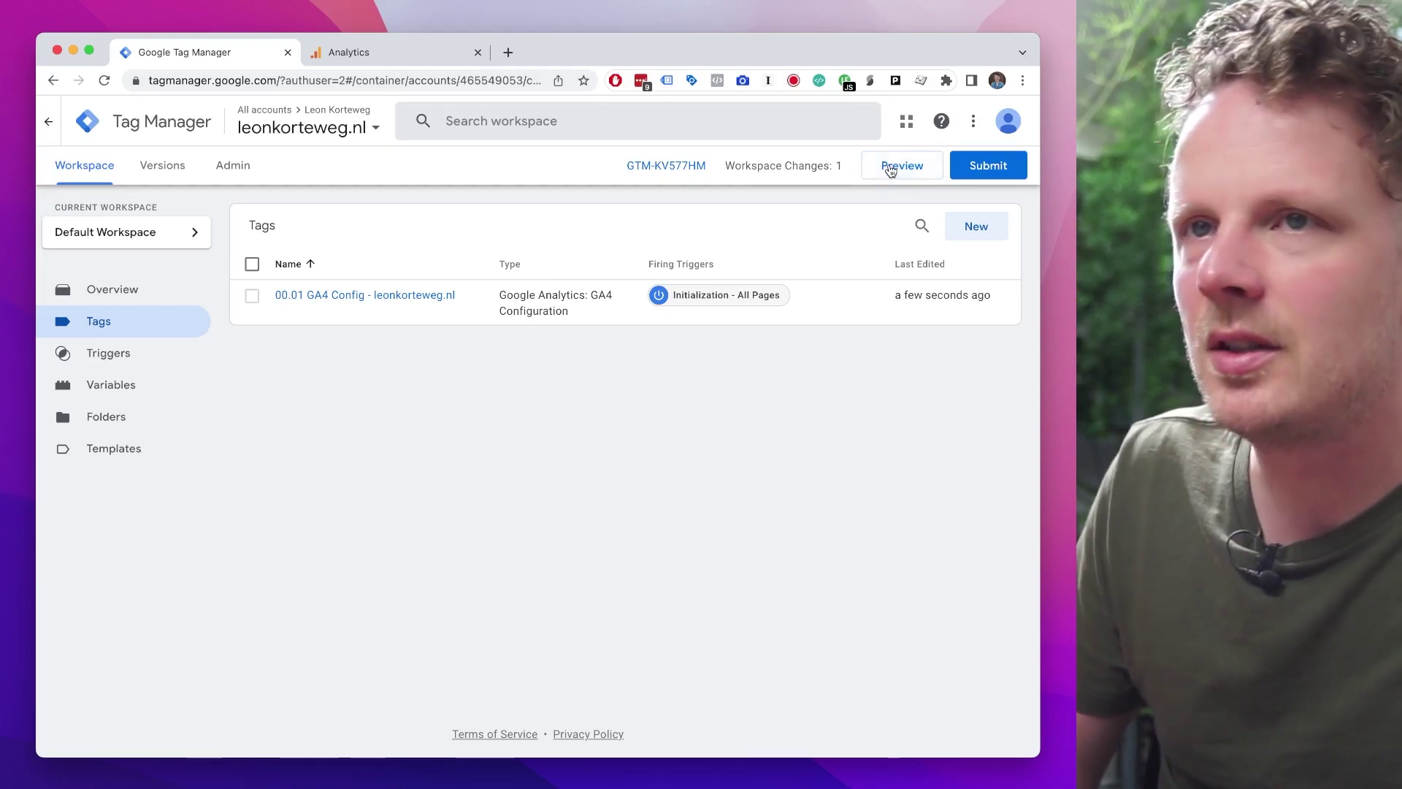
Step: Search the web for Google Tag Assistant and open the Tag Assistant Companion extension's page in the Chrome Web Store
key(super+t)
text(google tag ass)
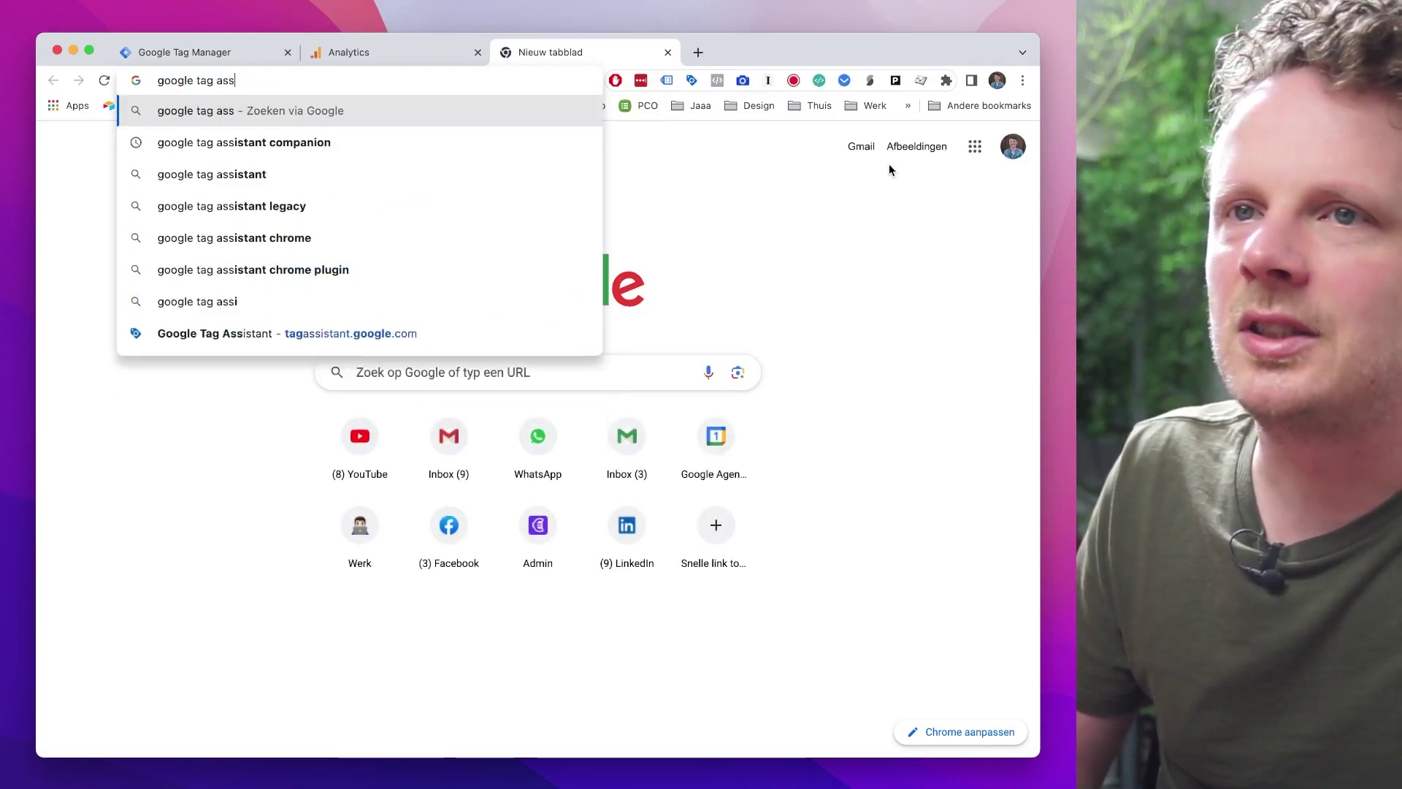
text(ist)
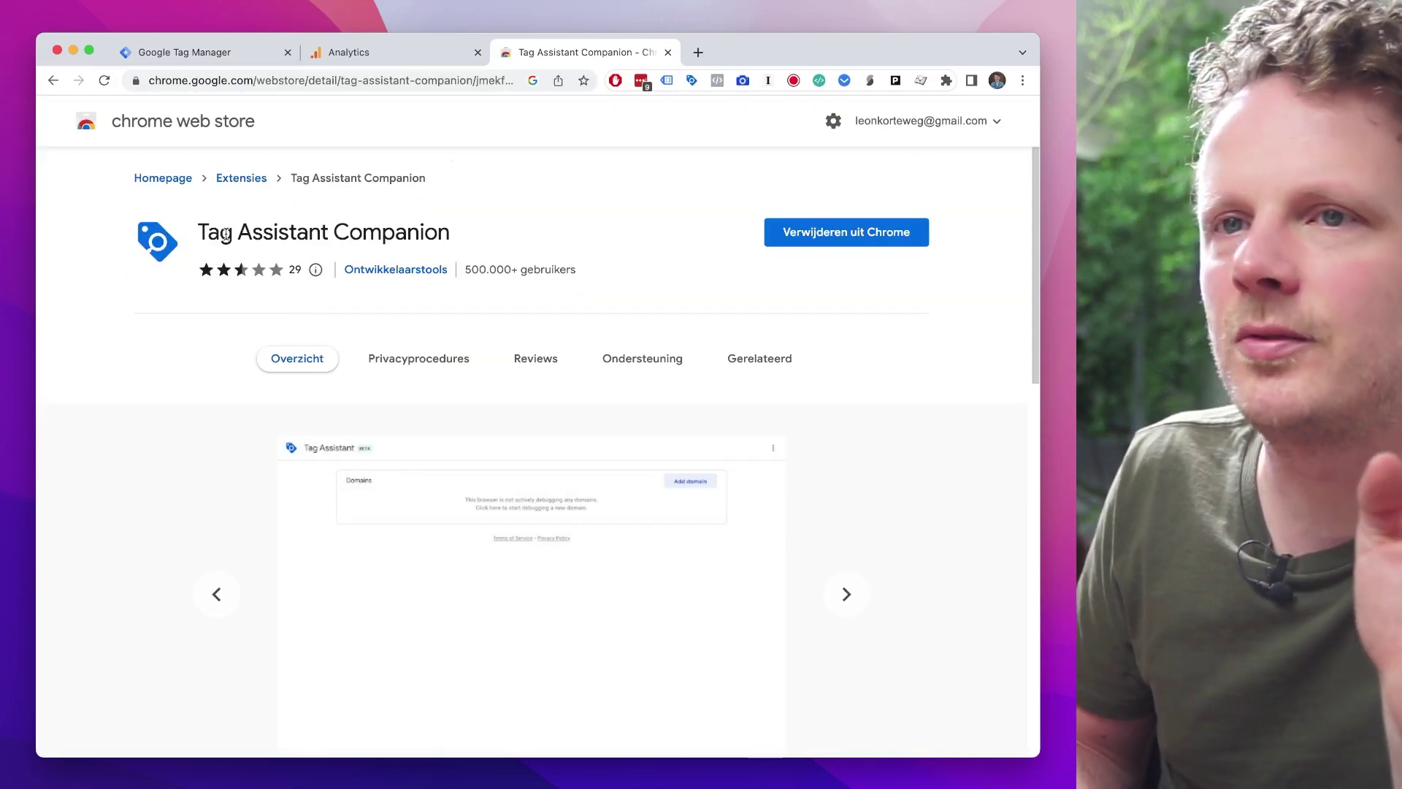
drag(227, 234, 450, 234)
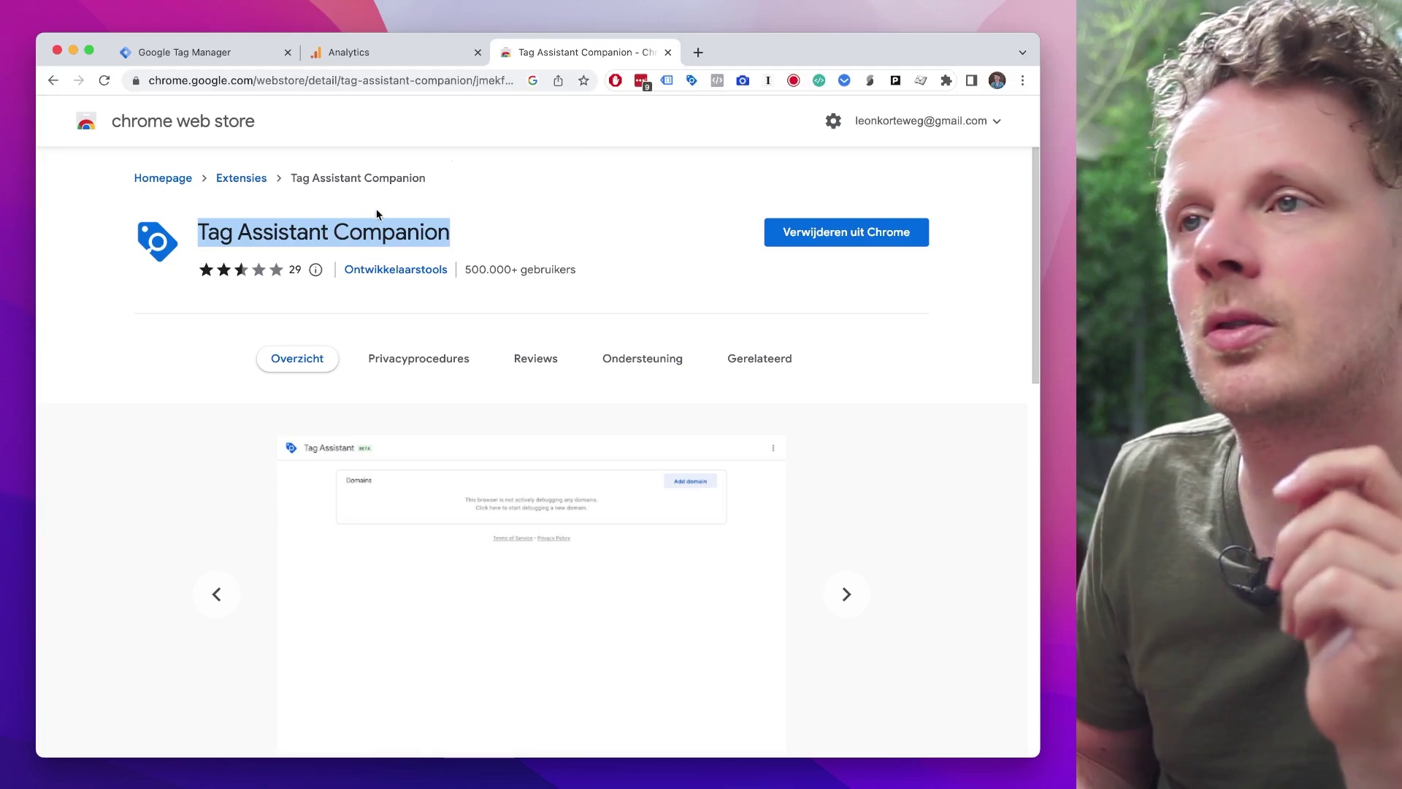
click(668, 52)
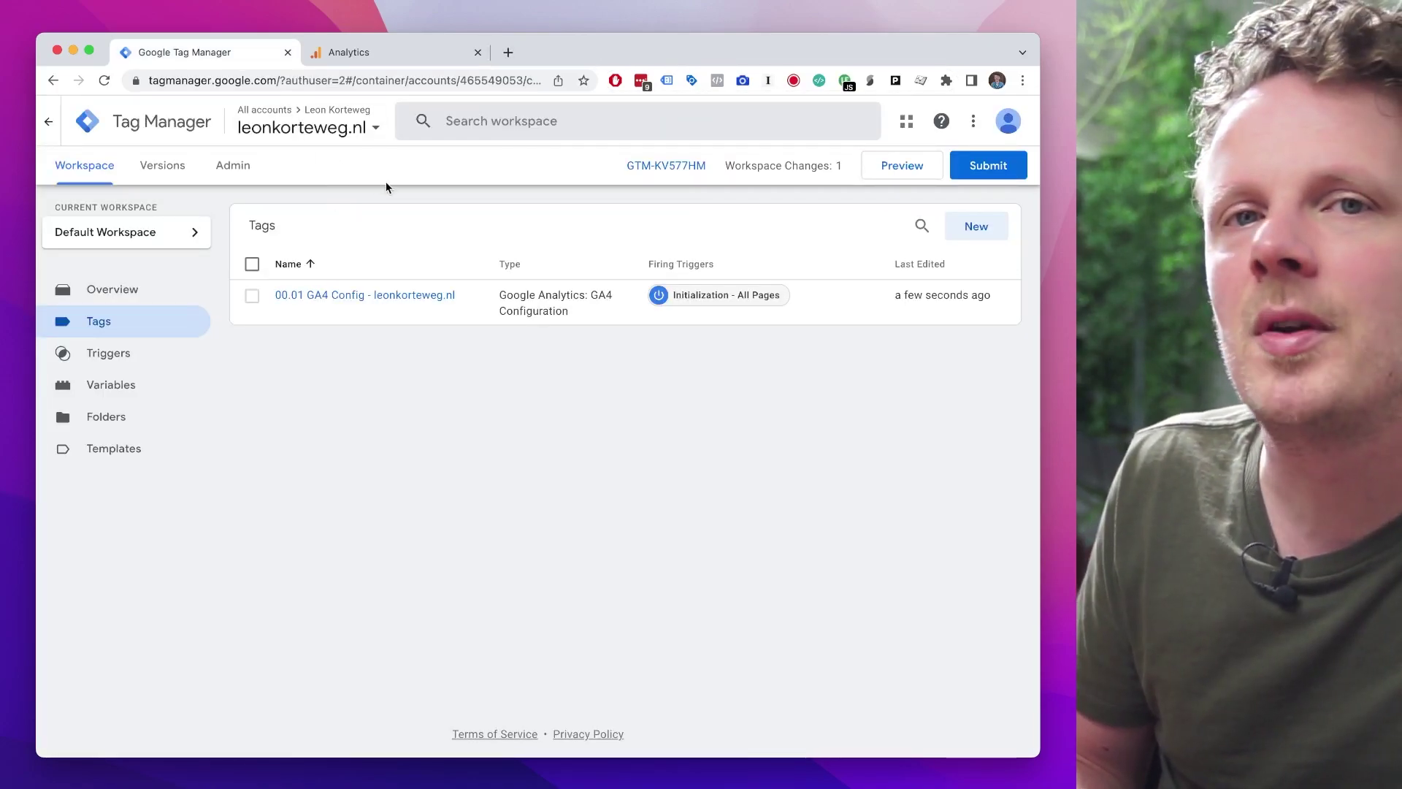
click(890, 173)
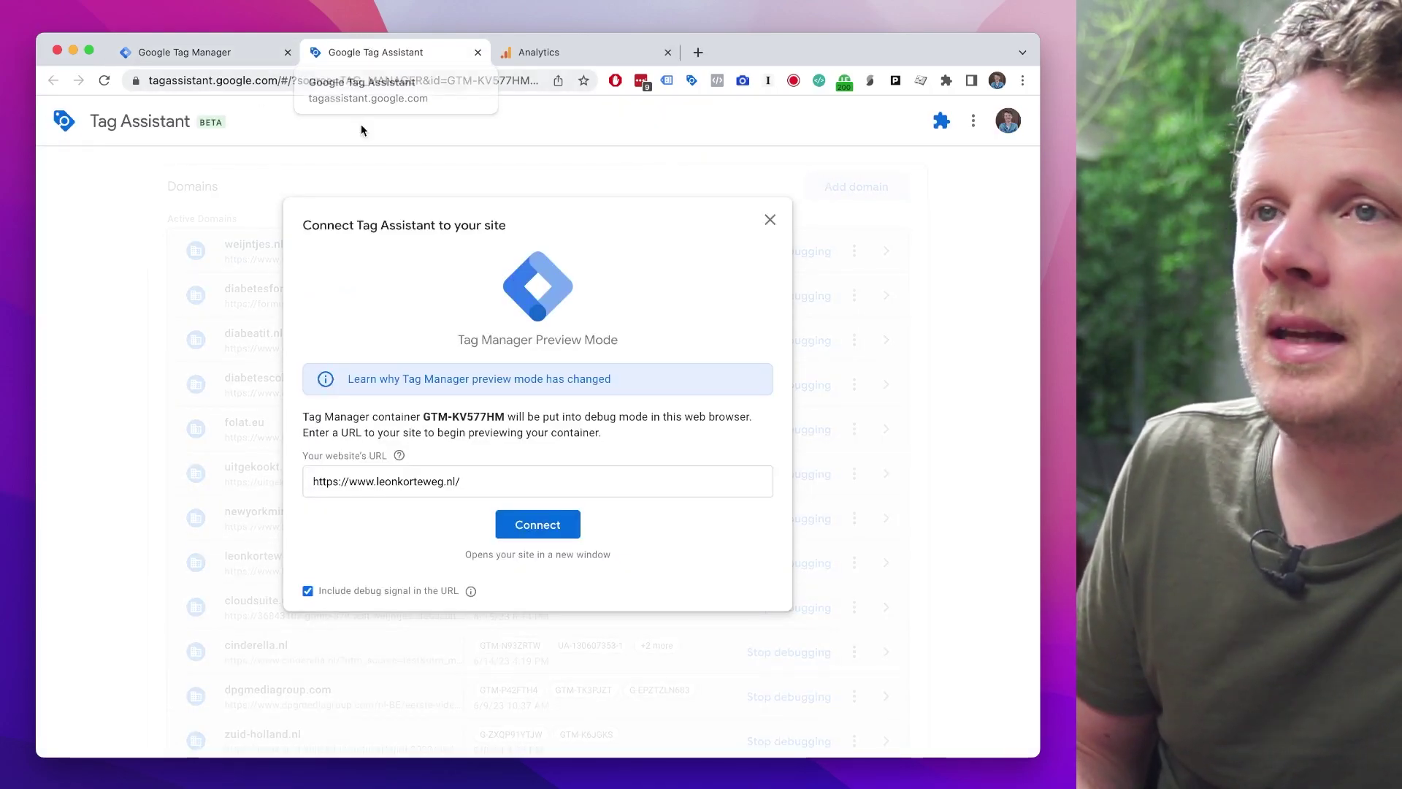
drag(460, 482, 344, 487)
triple_click(344, 486)
key(super+c)
key(BackSpace)
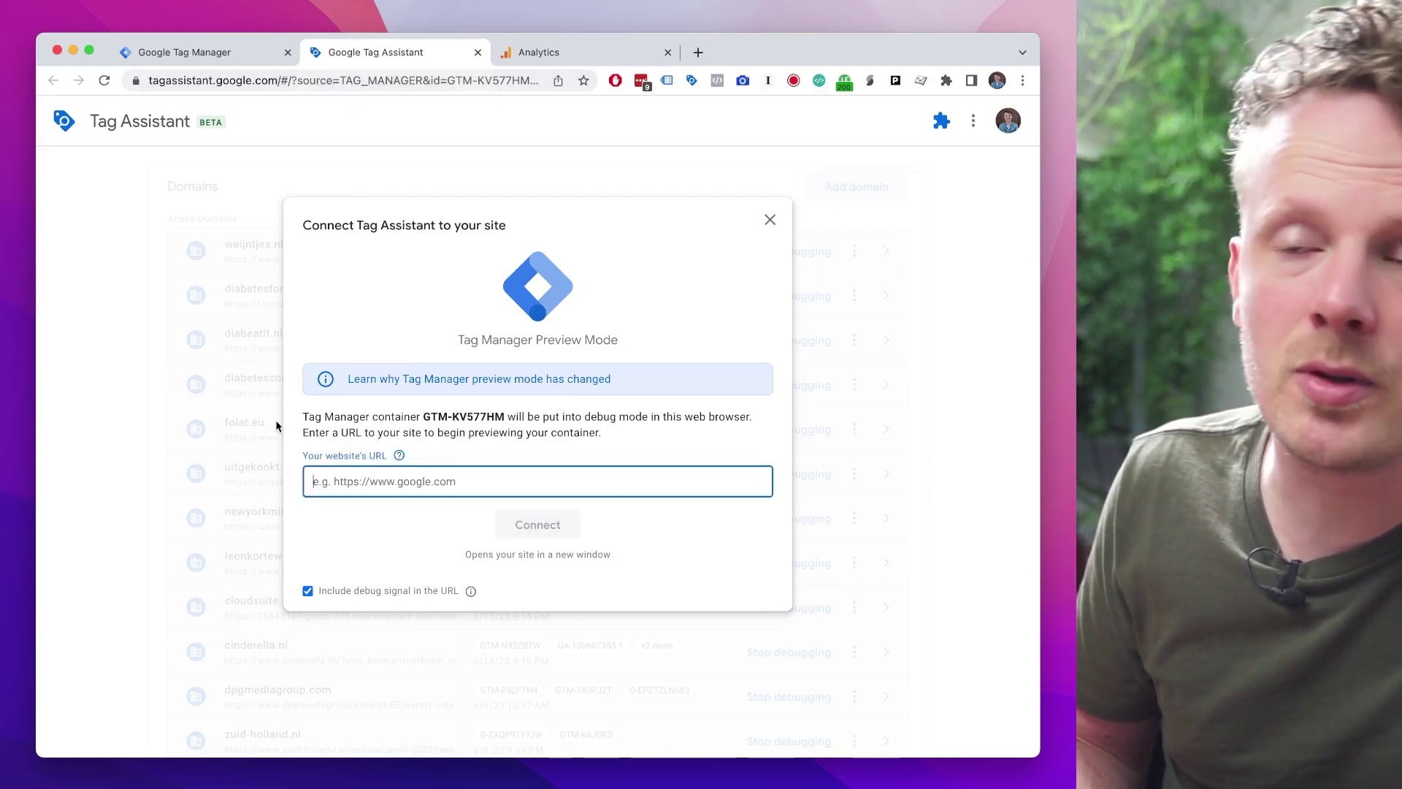
key(super+v)
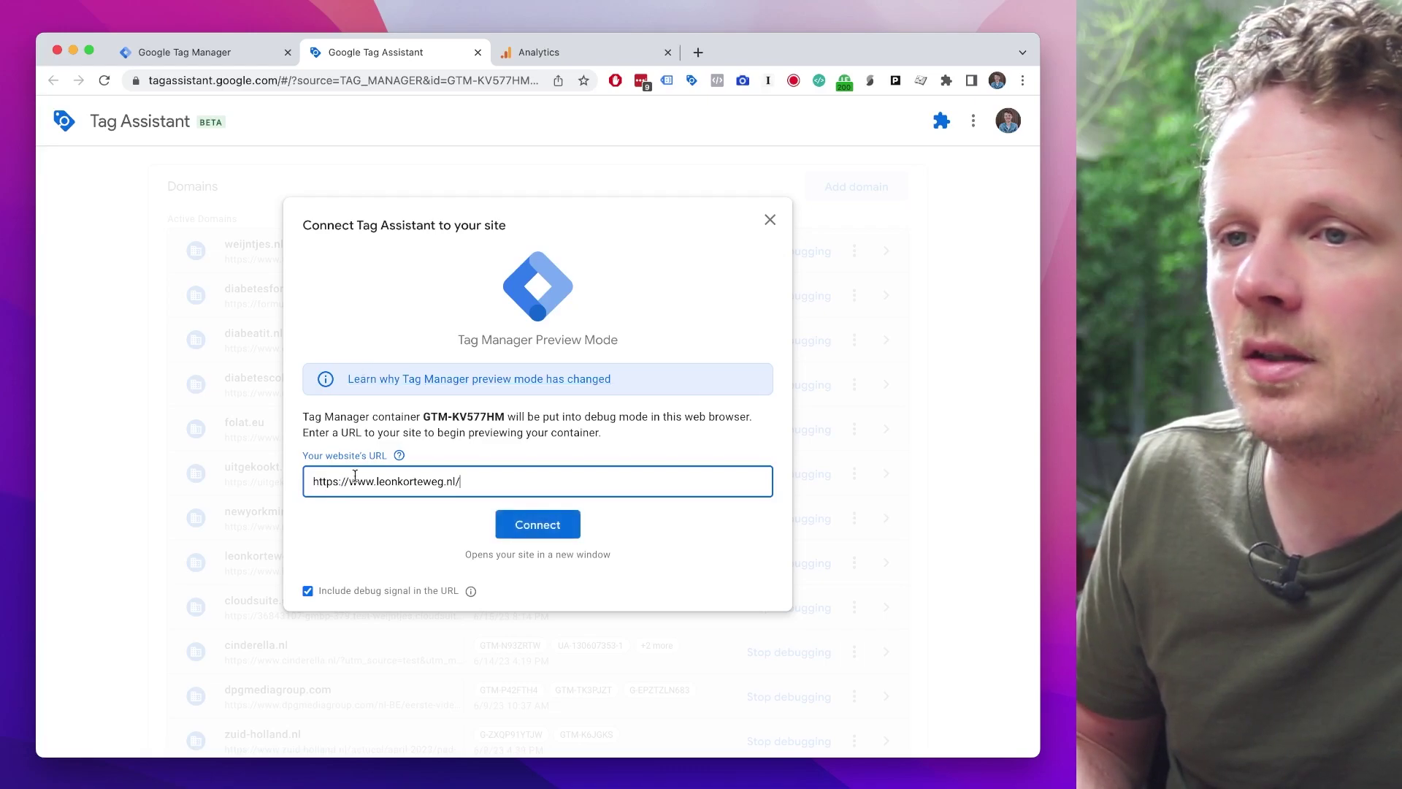
Step: Connect Tag Assistant to the entered website URL and continue to the debug summary of the container
double_click(333, 485)
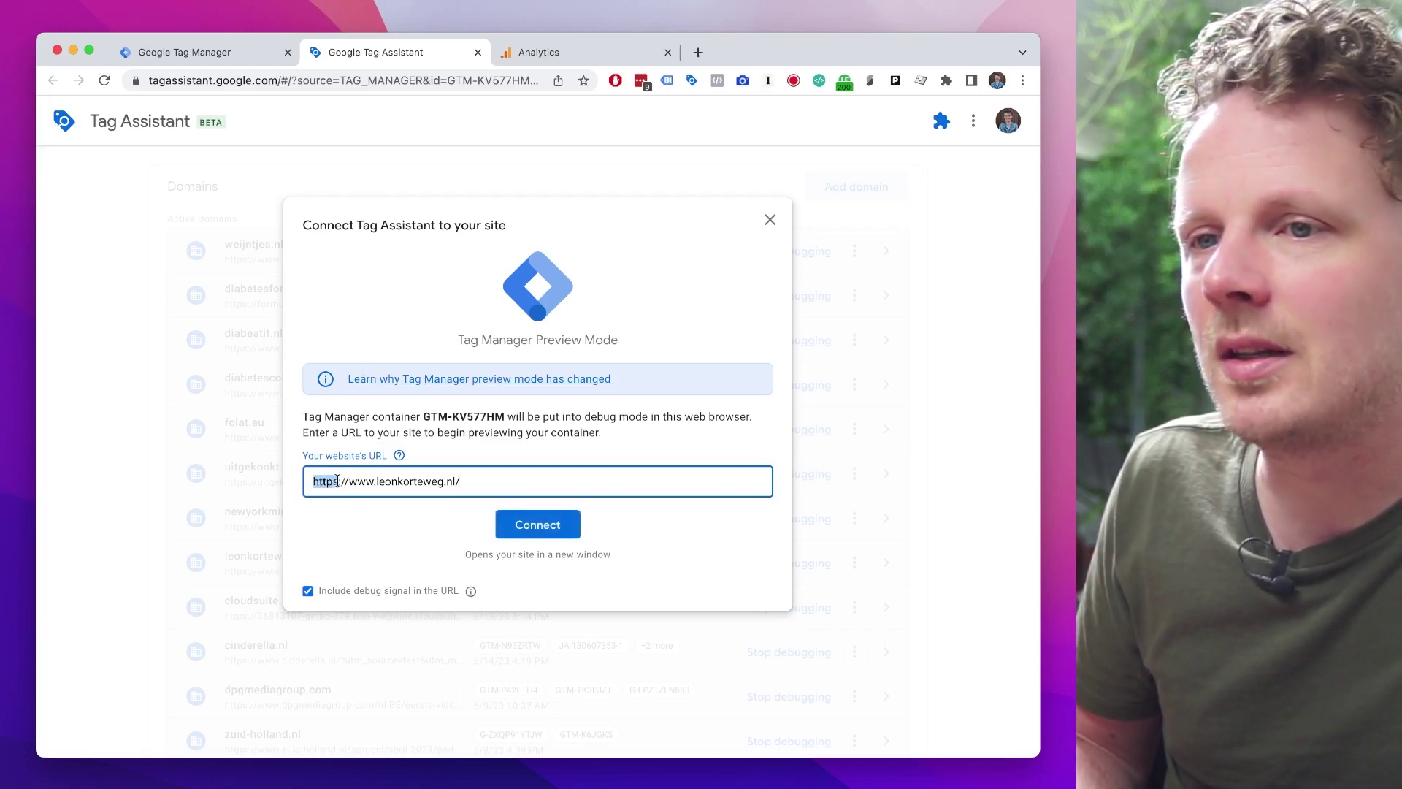
double_click(360, 482)
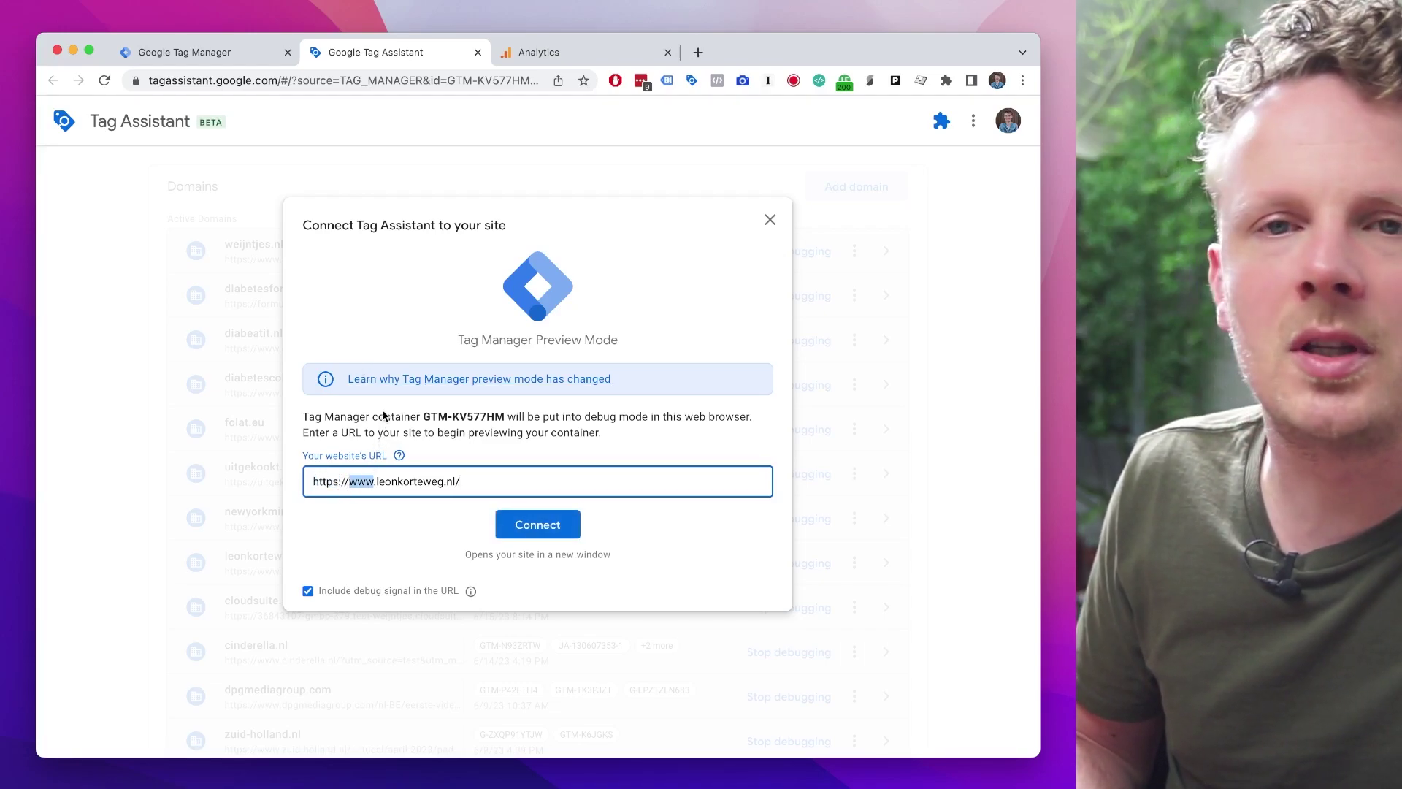
click(539, 527)
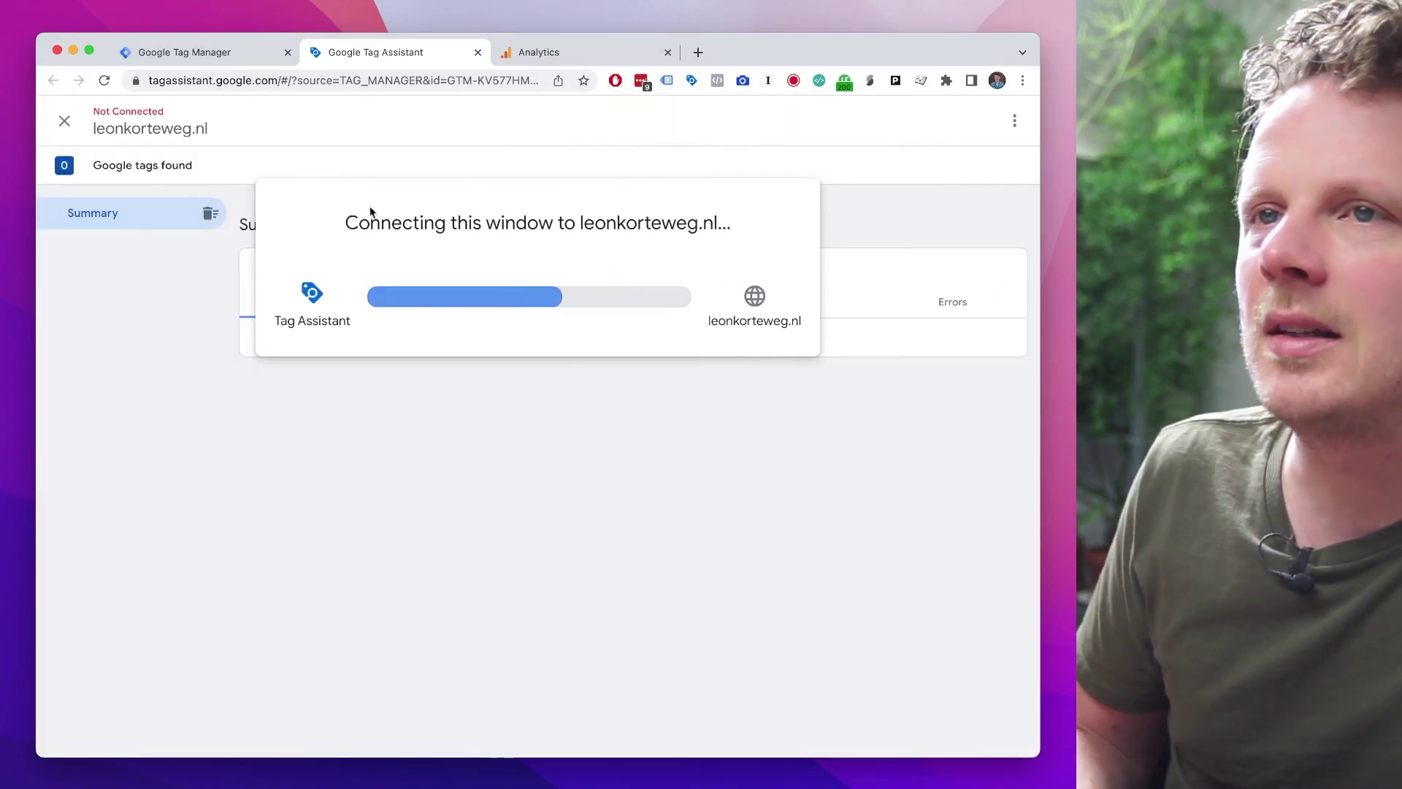
click(232, 53)
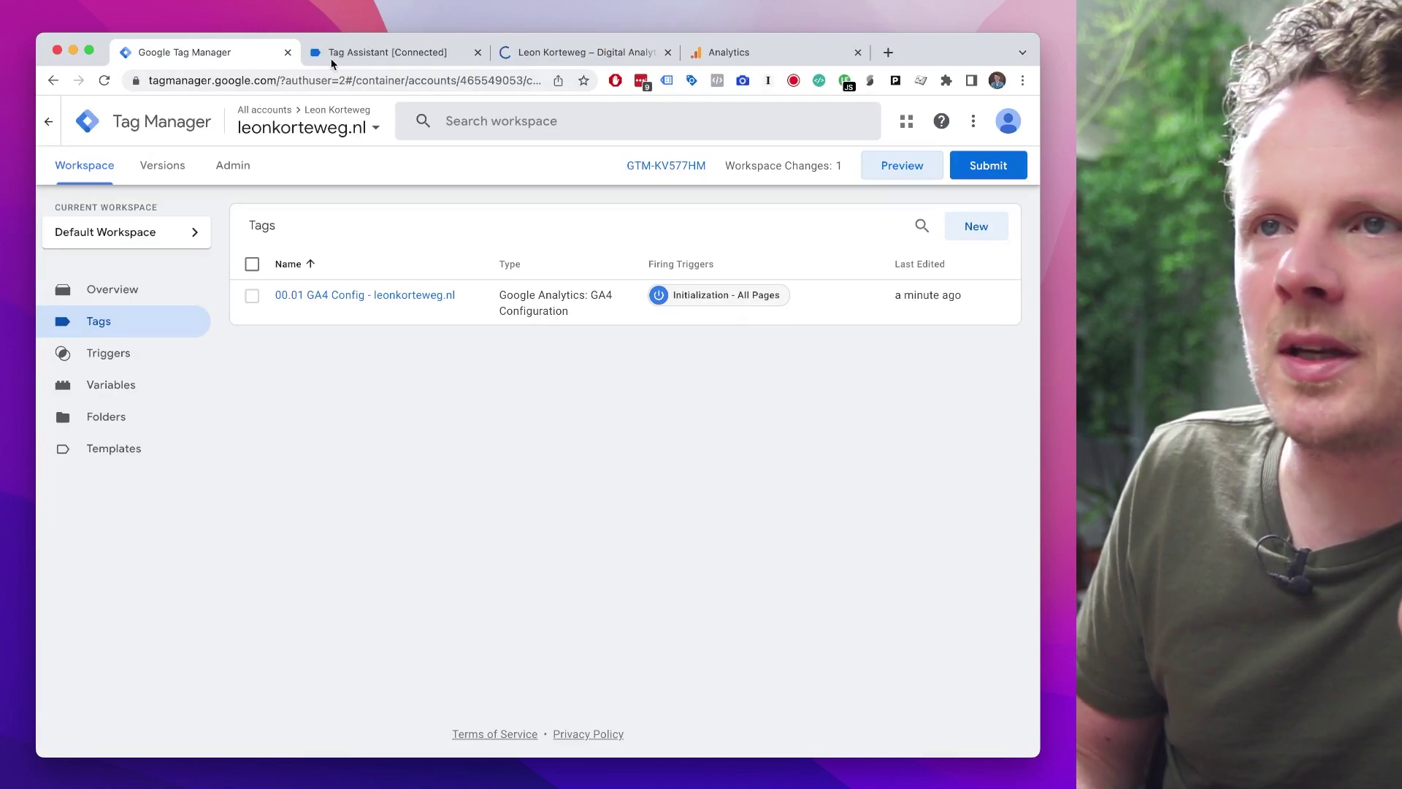
click(396, 51)
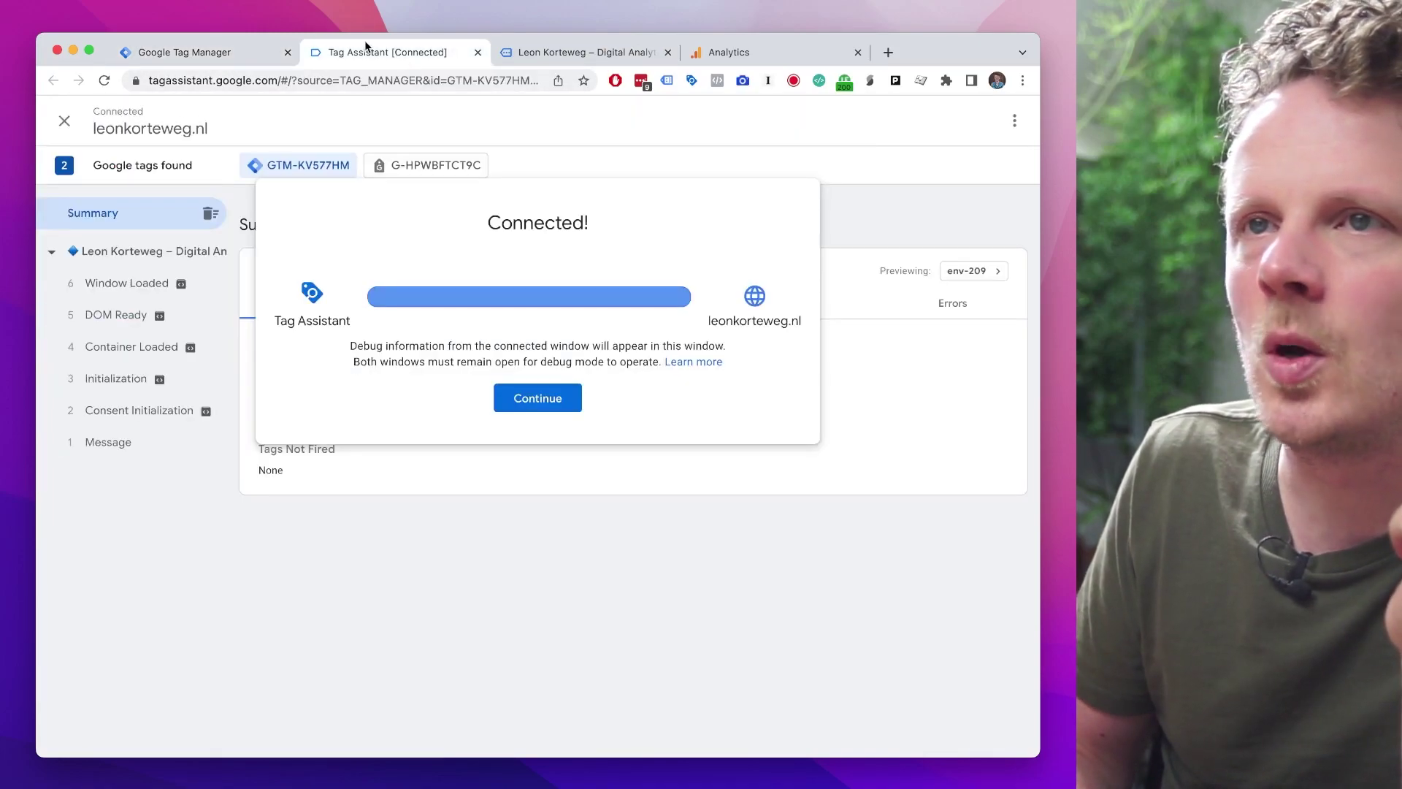
click(544, 400)
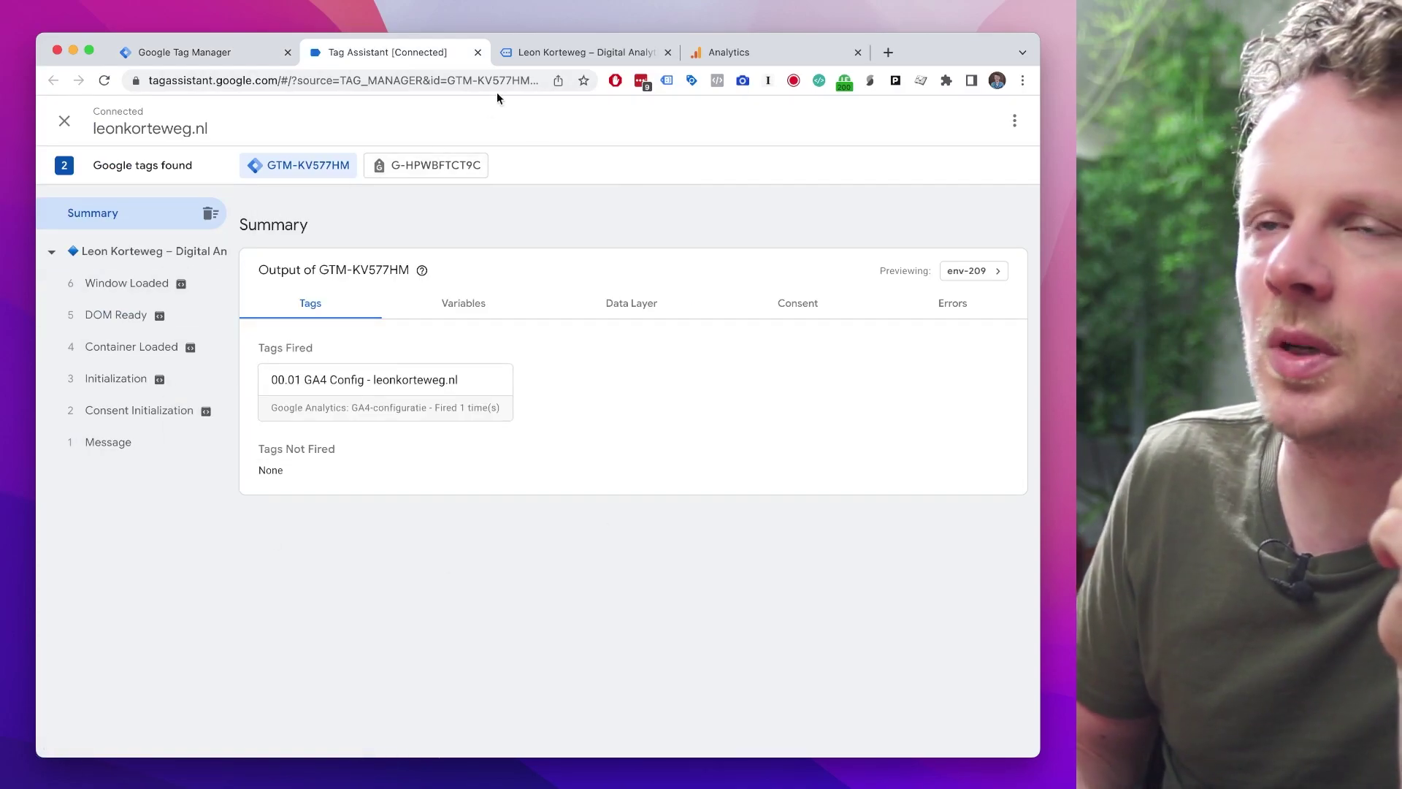
Step: Look over the website opened in debug mode alongside the Tag Assistant summary and the container's tag list
click(535, 54)
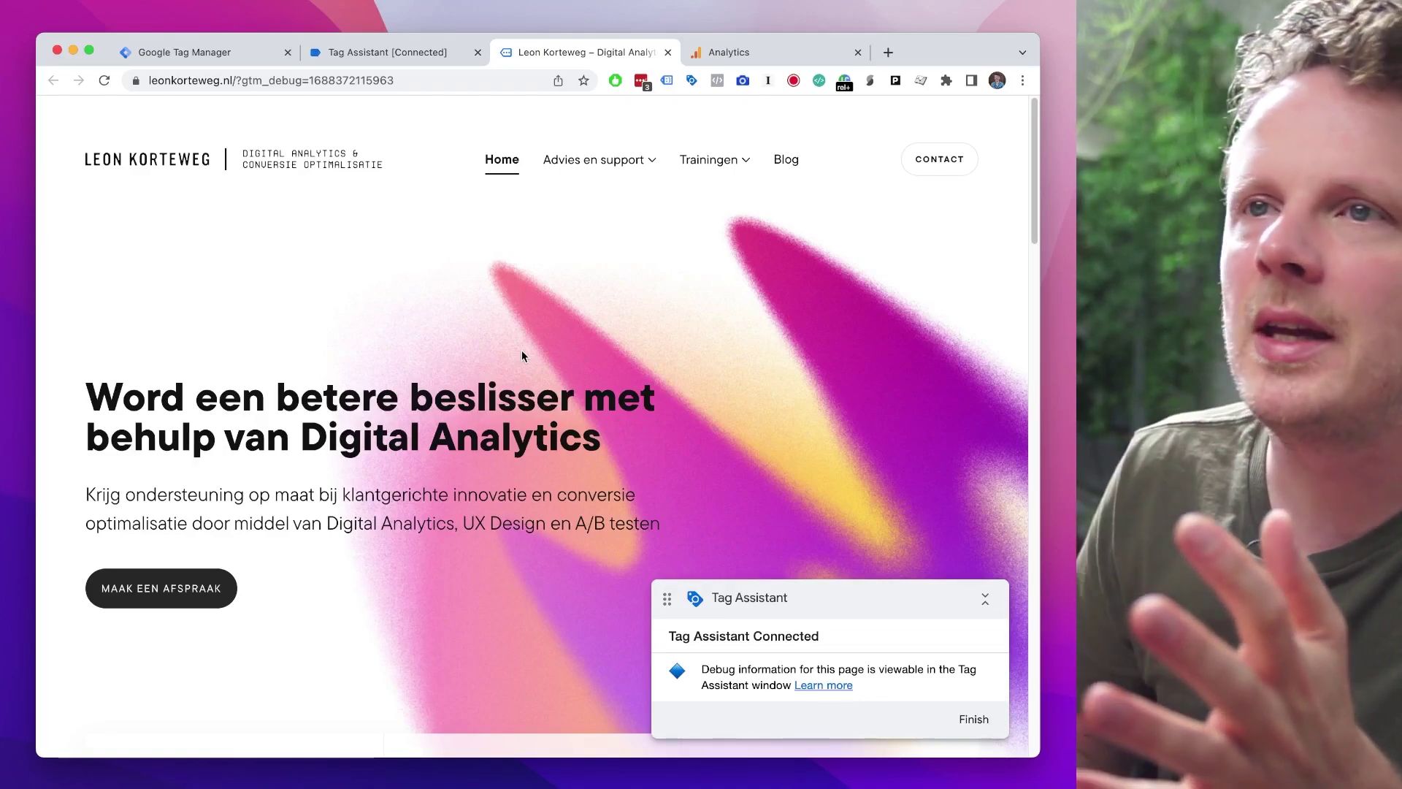
click(365, 53)
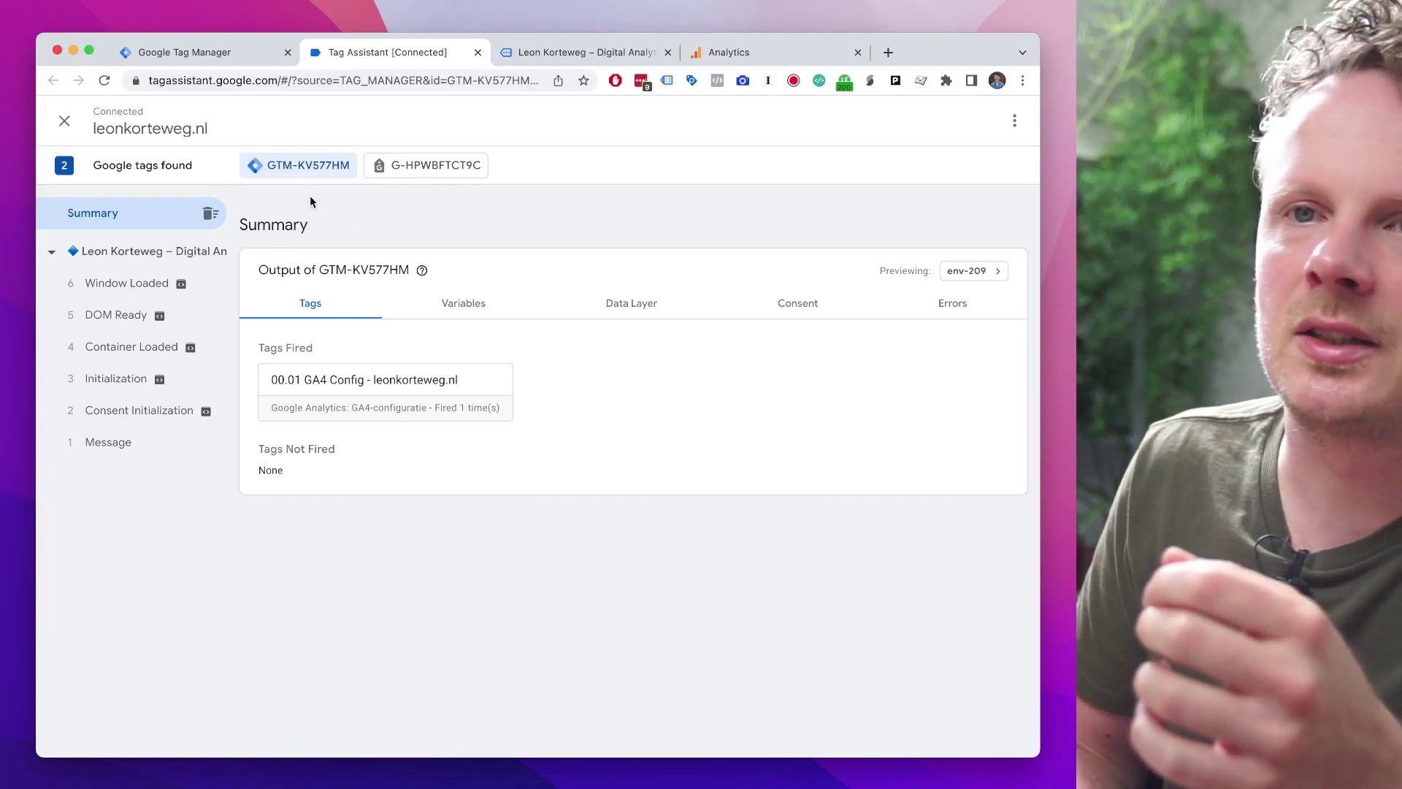
click(580, 52)
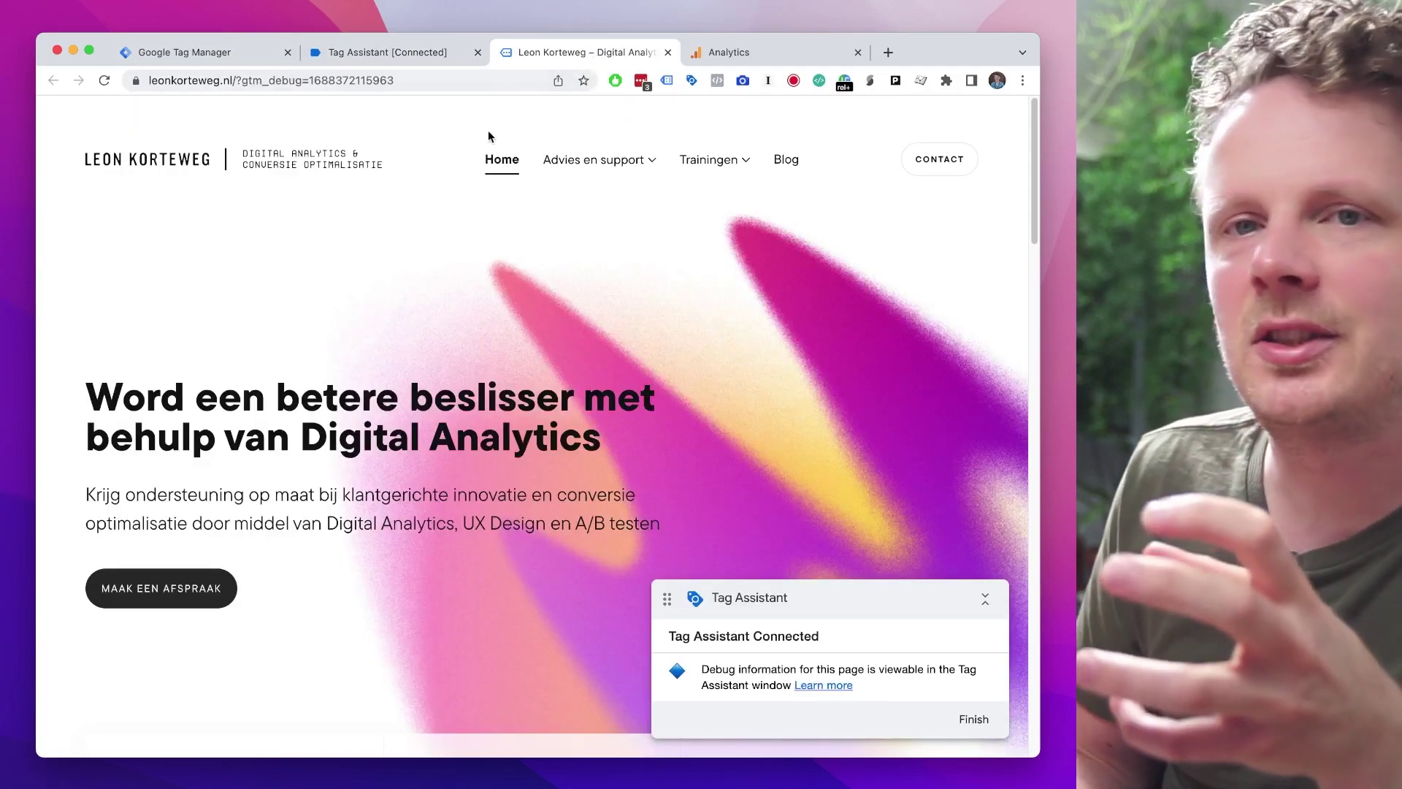
click(249, 52)
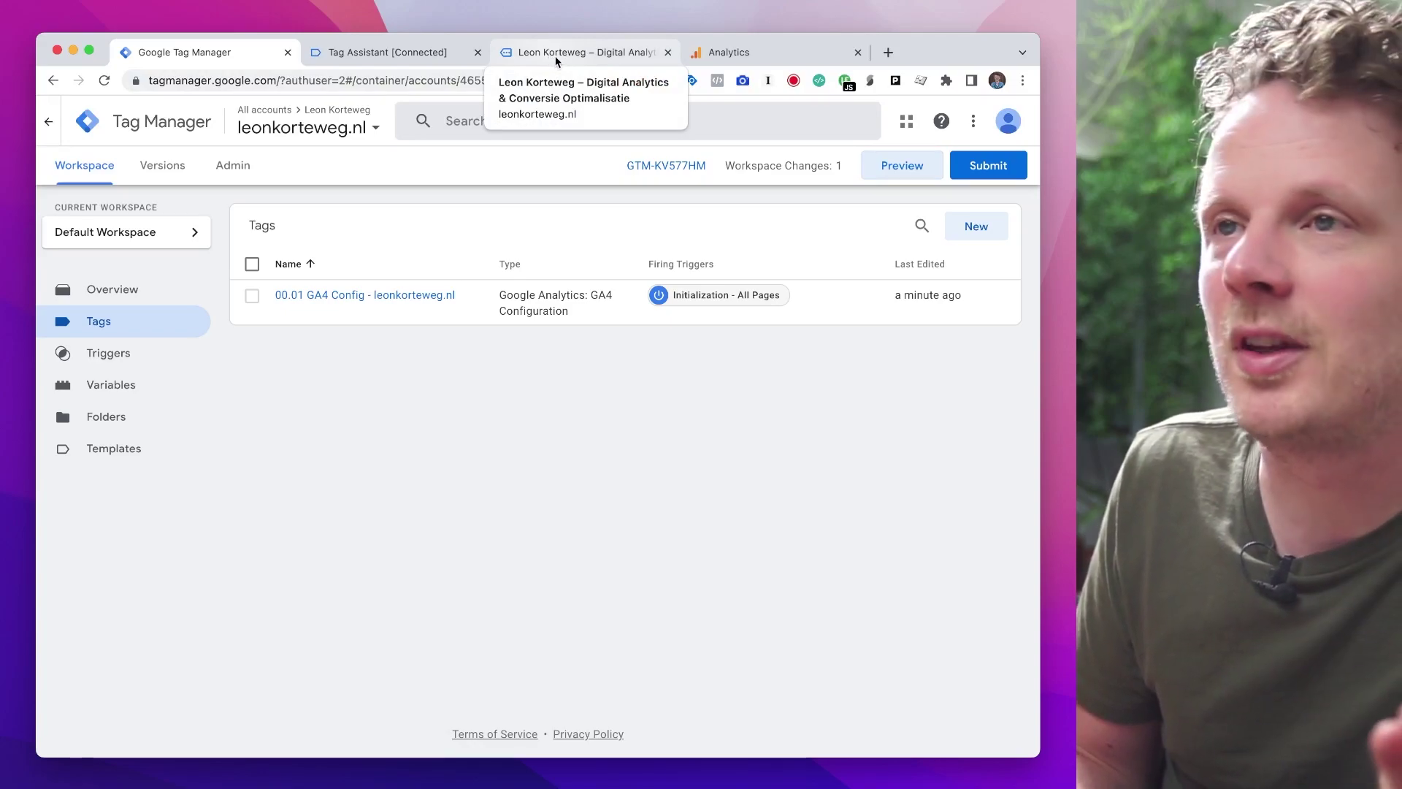
click(556, 57)
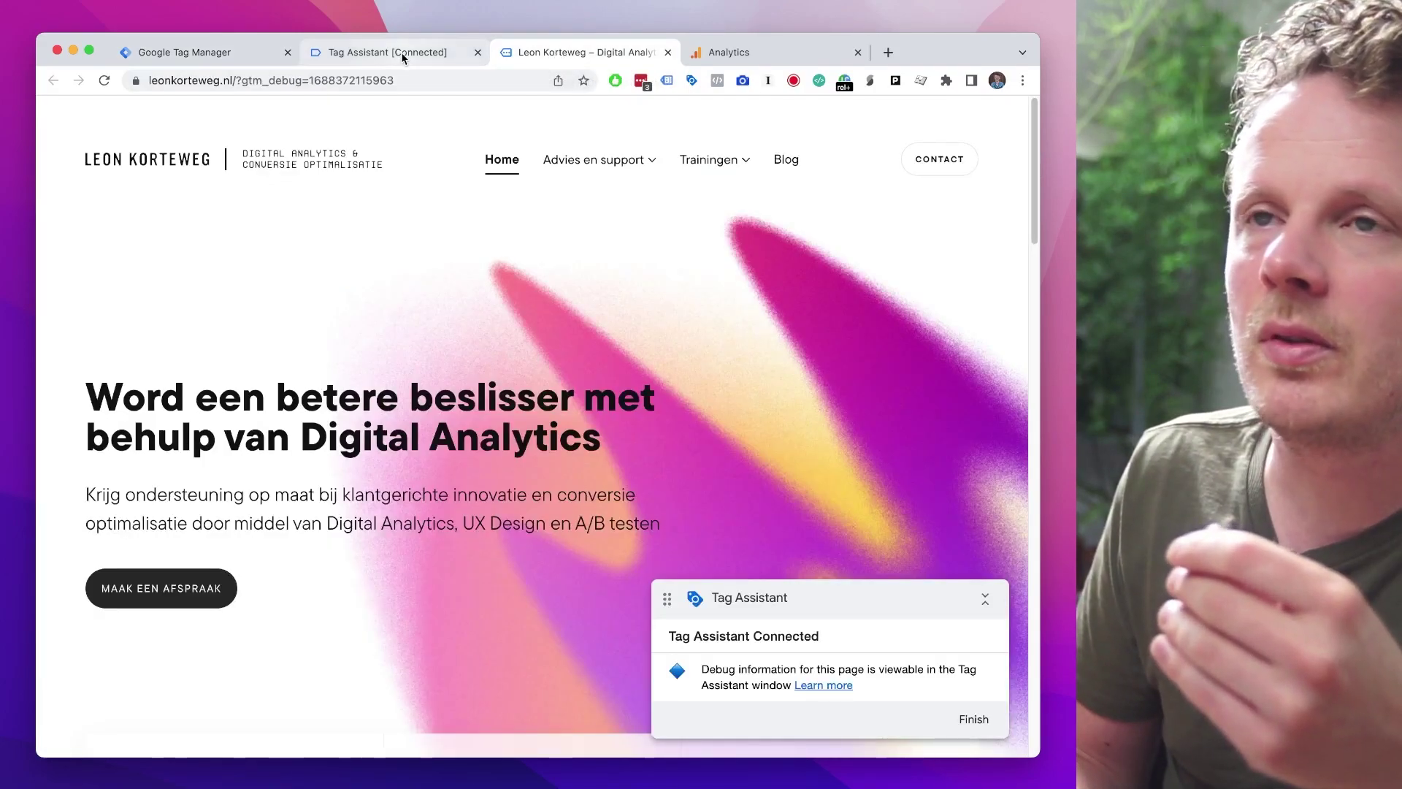
Step: Check in the Tag Assistant summary which tags are listed under Tags Fired and Tags Not Fired
click(404, 52)
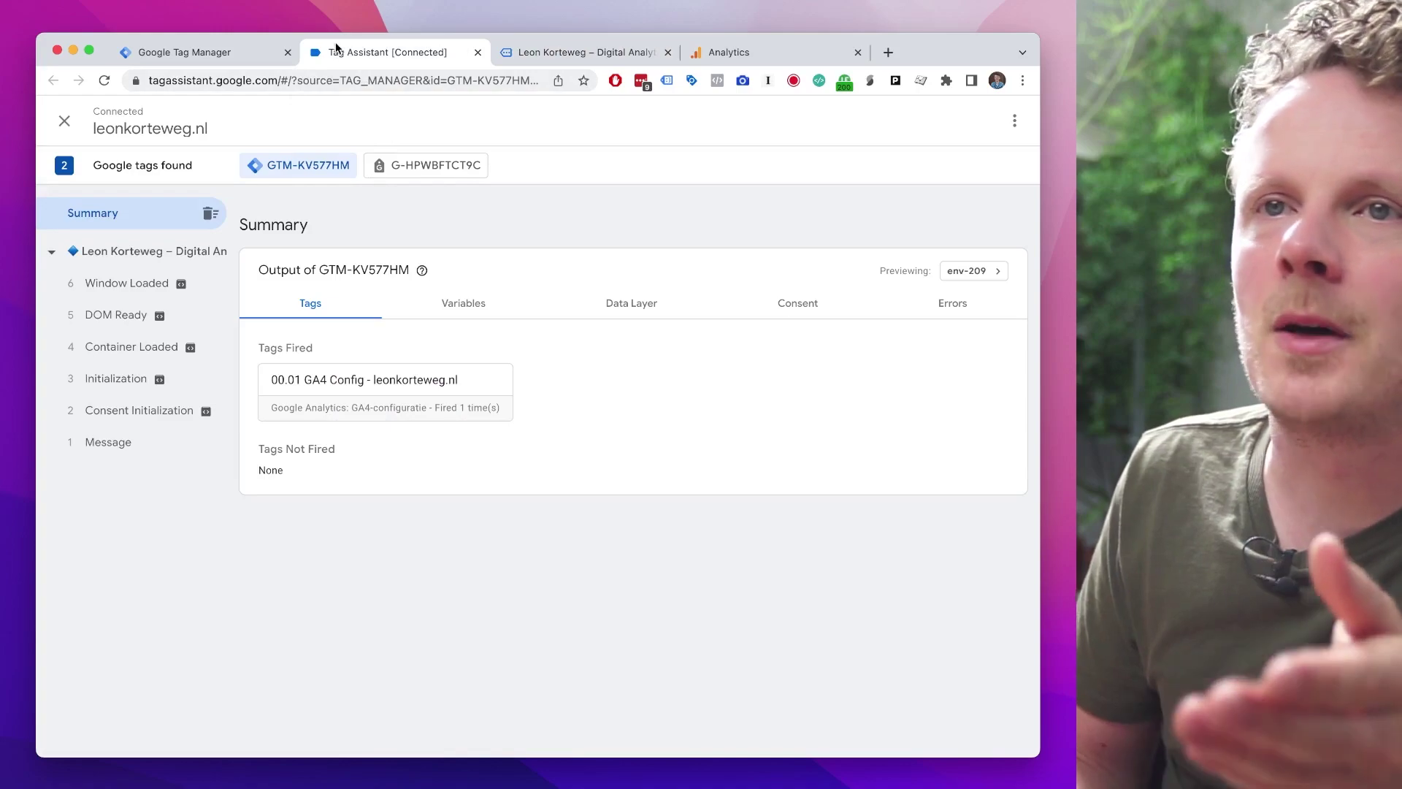
double_click(272, 225)
triple_click(269, 346)
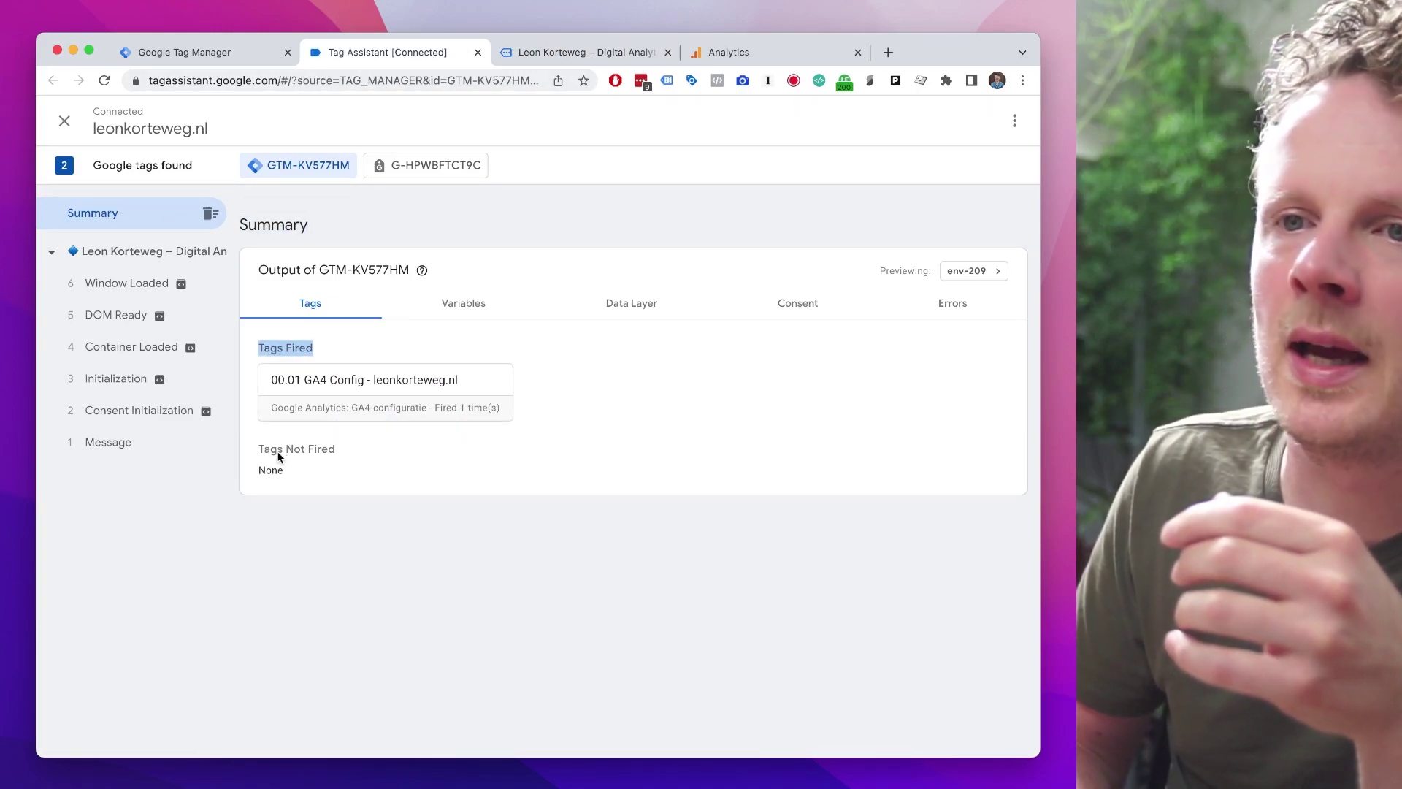
triple_click(277, 451)
triple_click(265, 350)
double_click(283, 446)
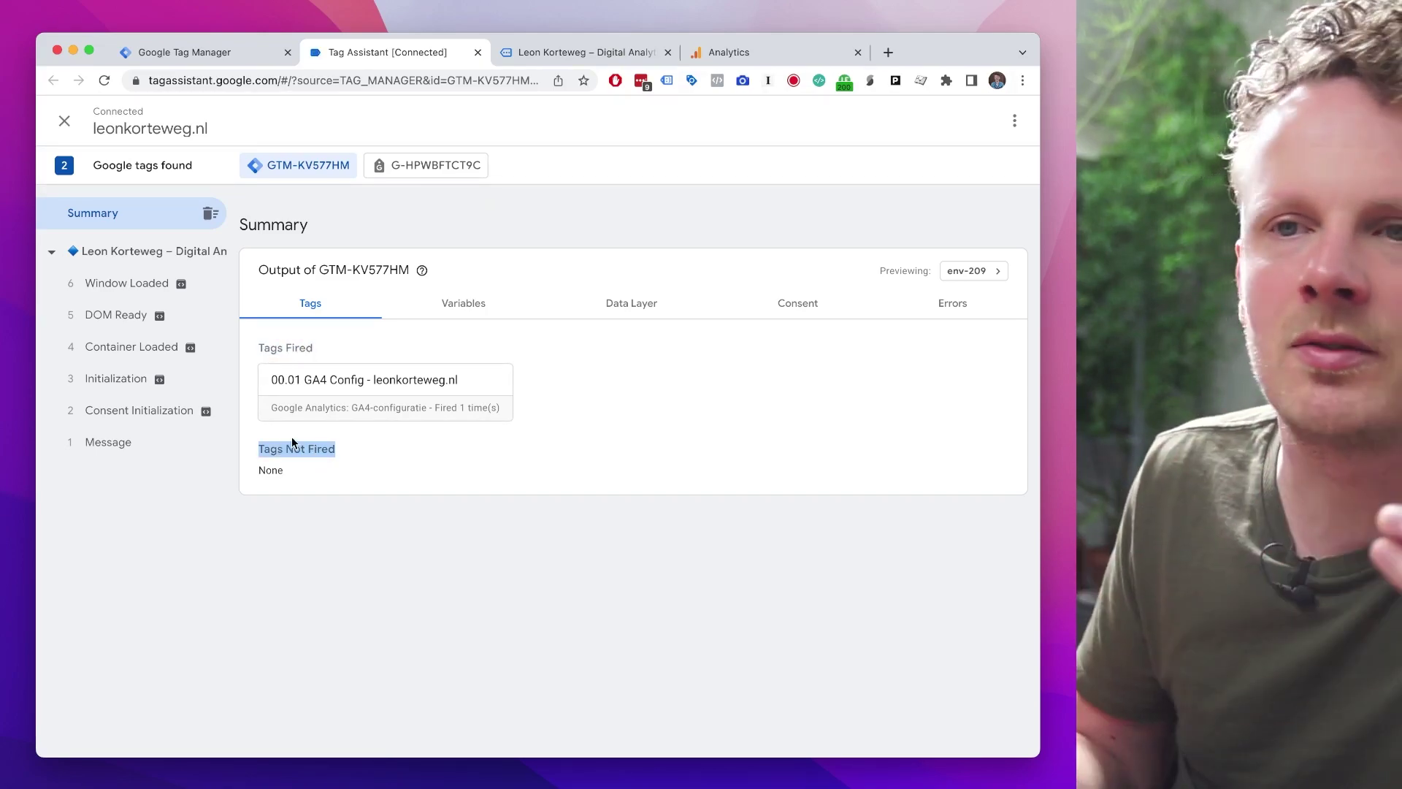
click(365, 429)
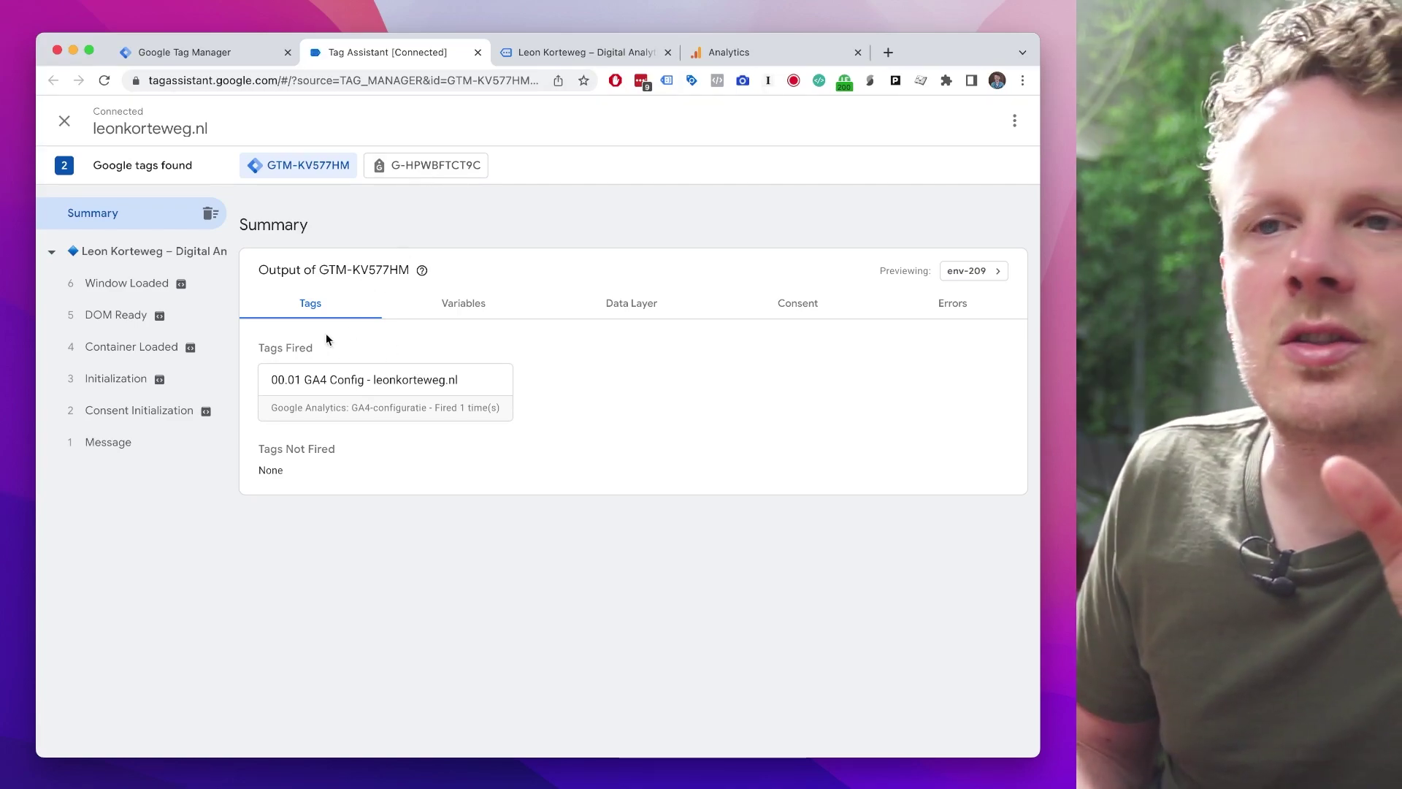
drag(275, 350, 307, 351)
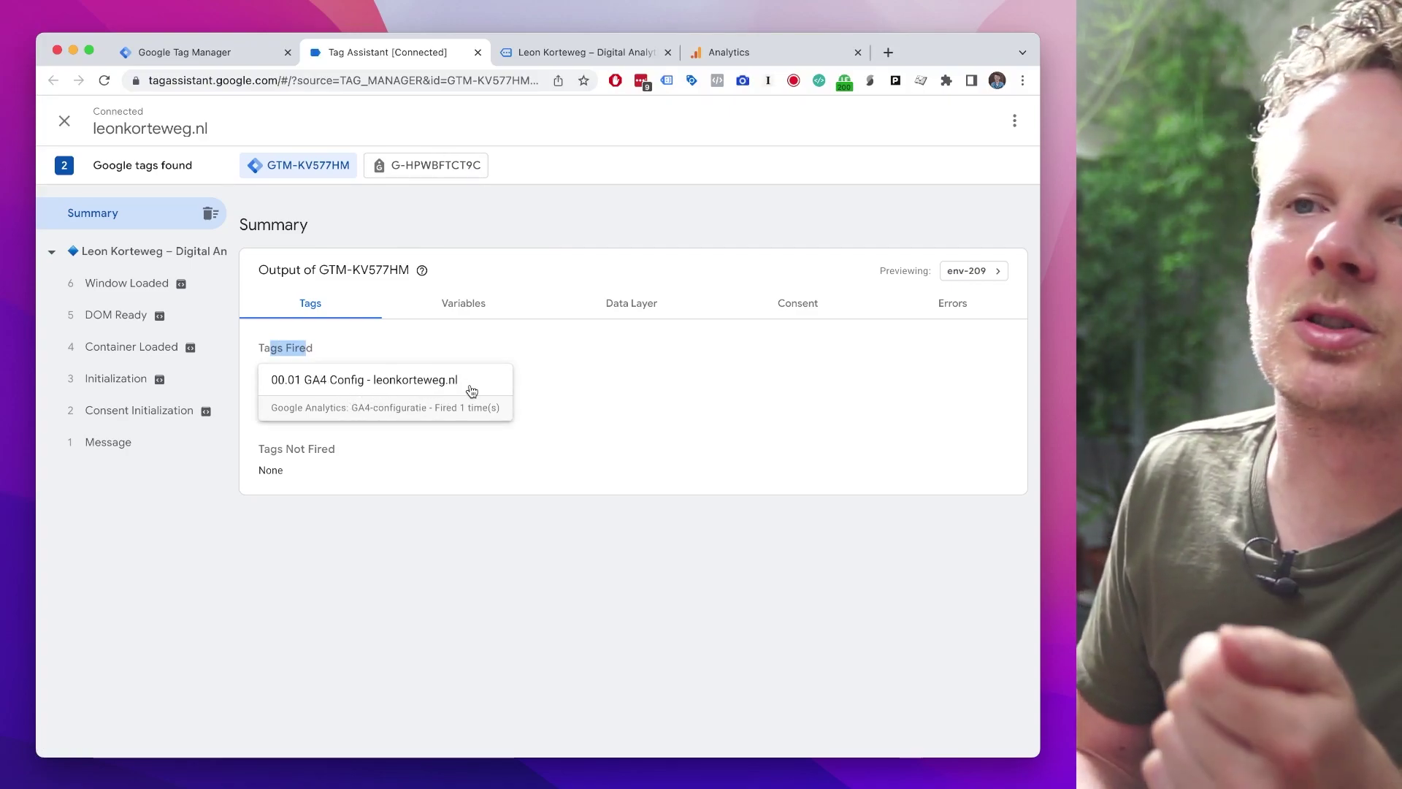
Step: Submit the Tag Manager workspace changes with the version name "Install Google Analytics 4", publish them live, and close the version summary
click(231, 55)
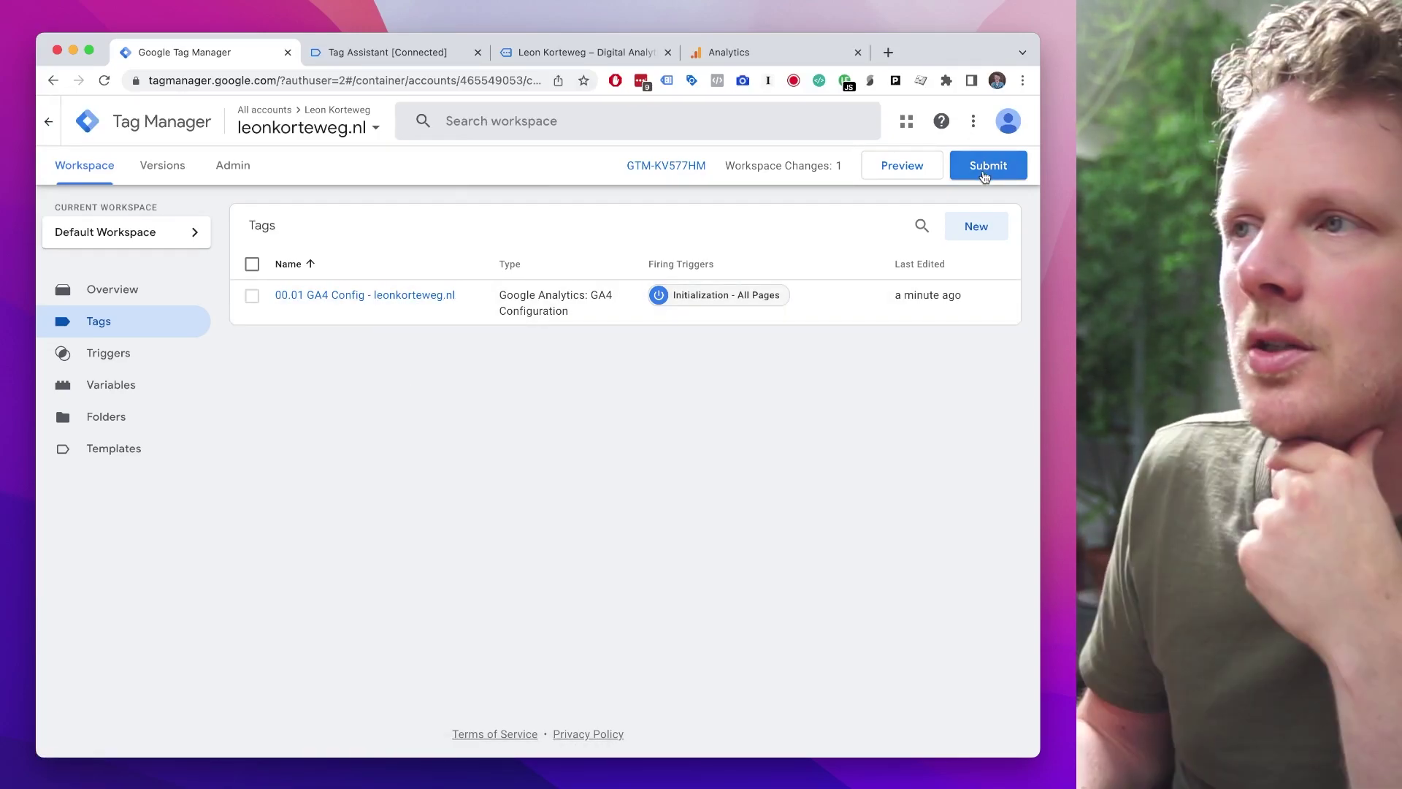
click(986, 170)
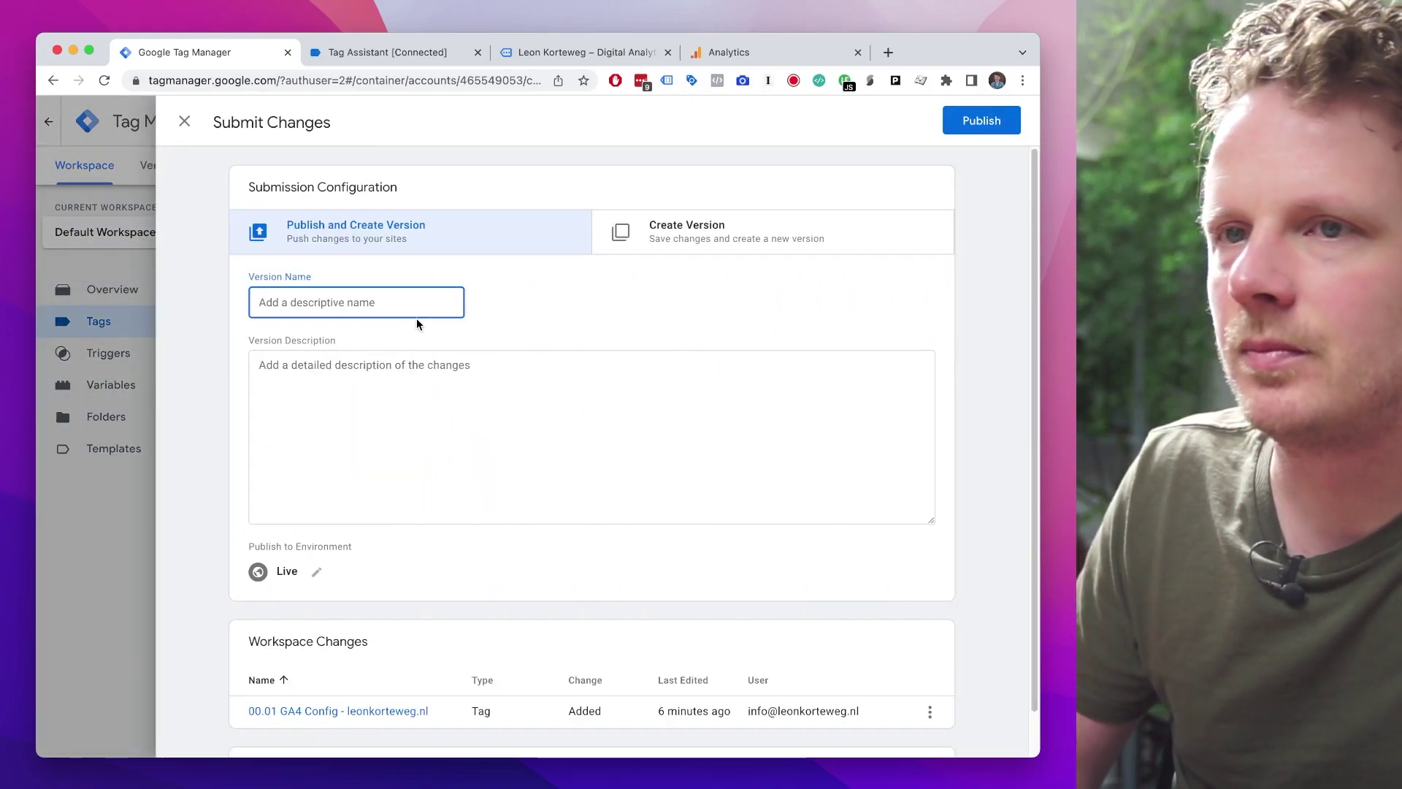
text(Install Google A)
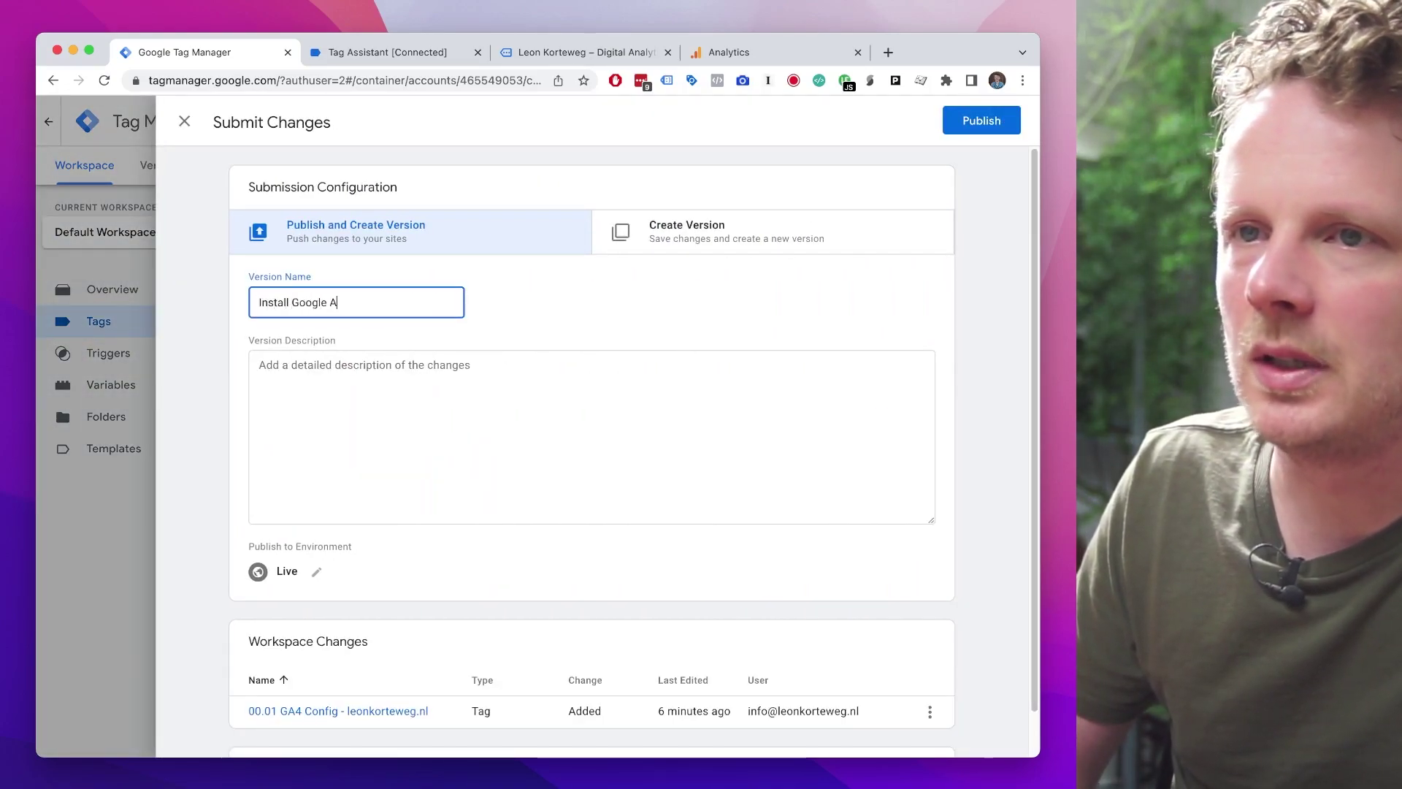
text(nalytics 4)
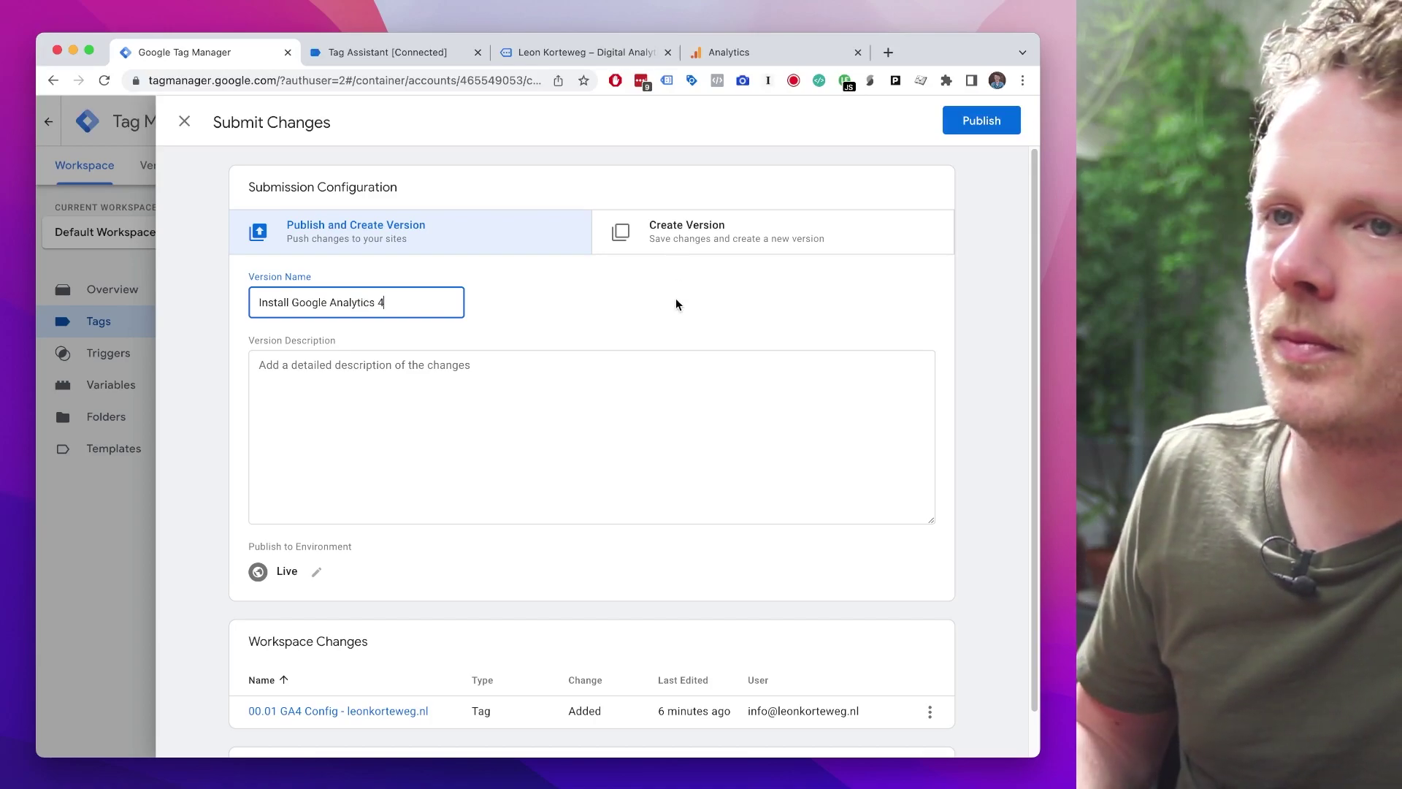
click(1002, 120)
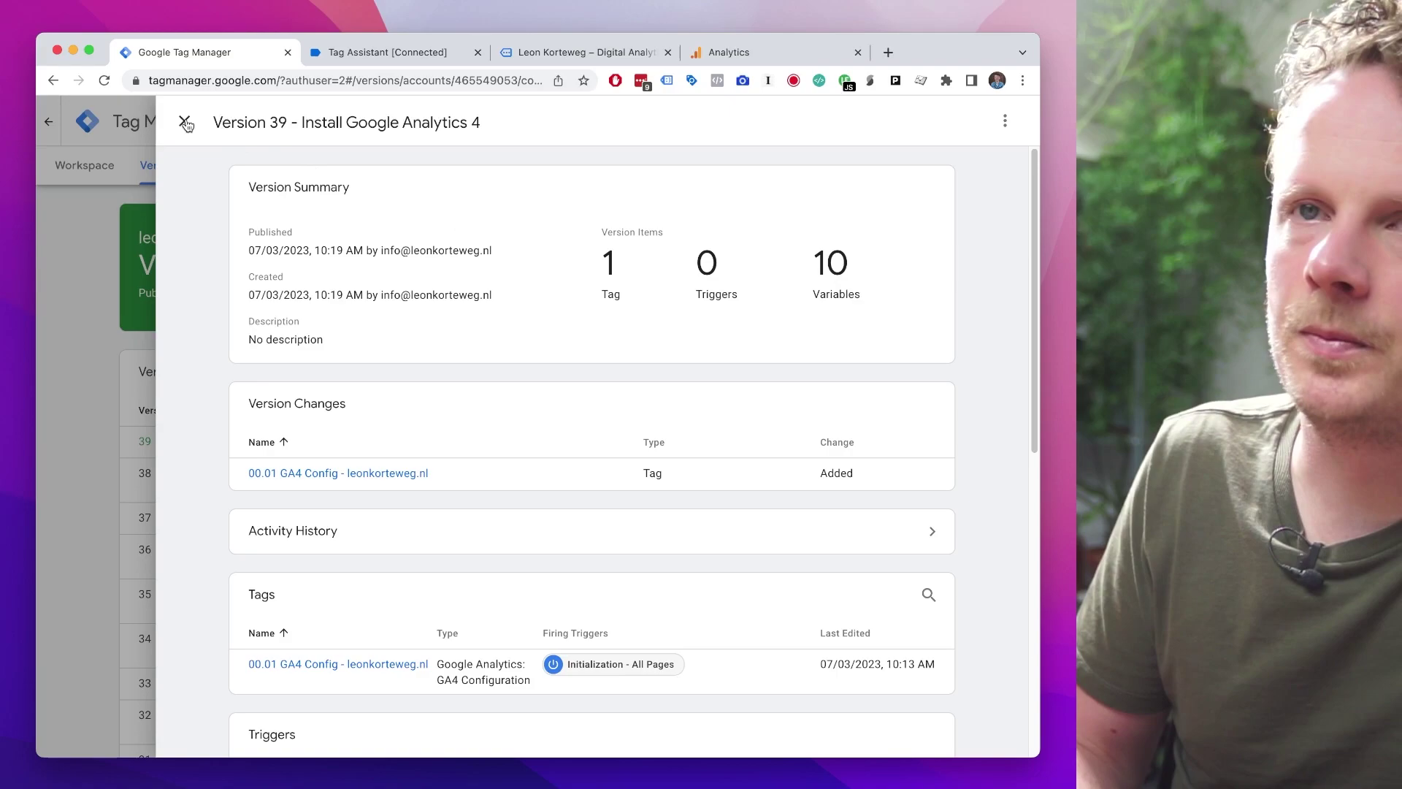
click(188, 123)
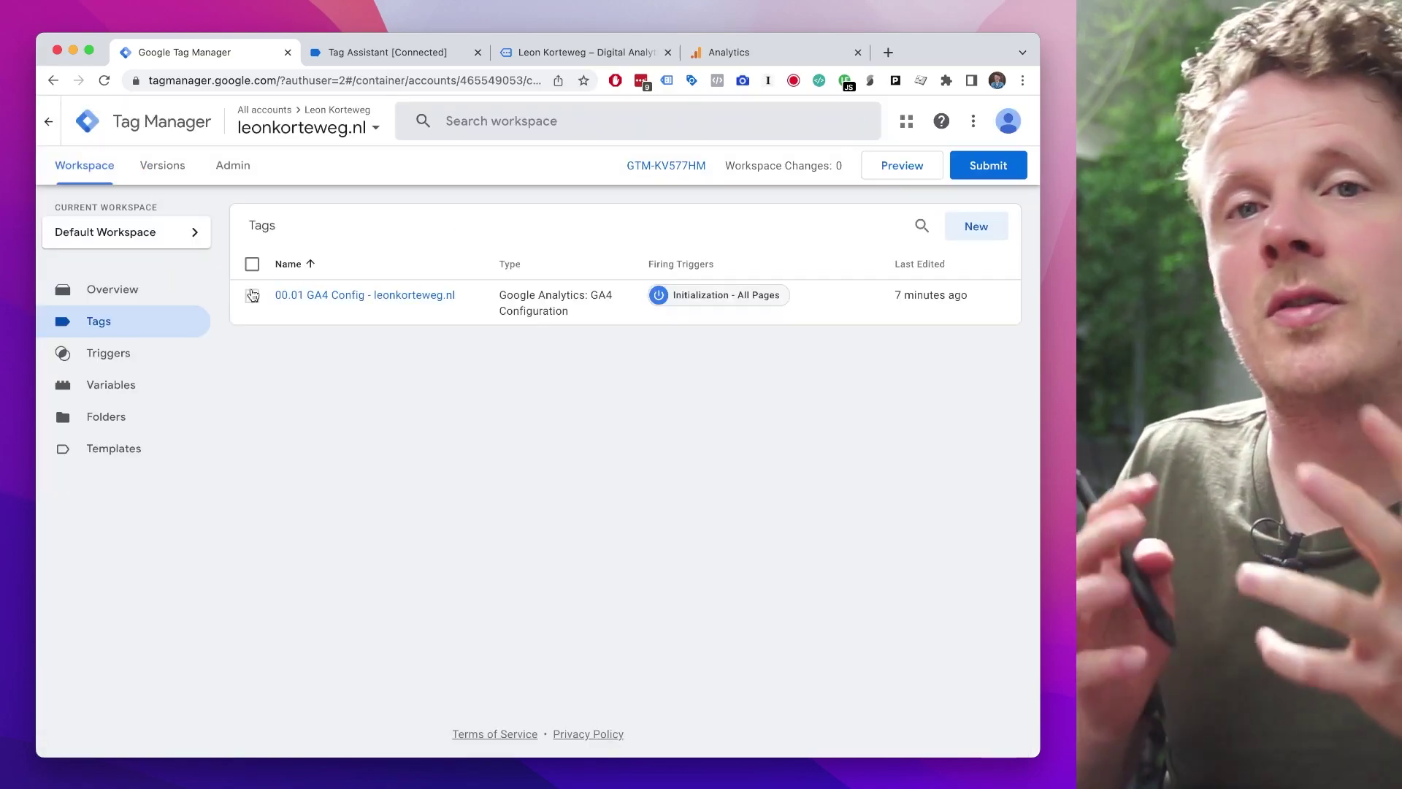